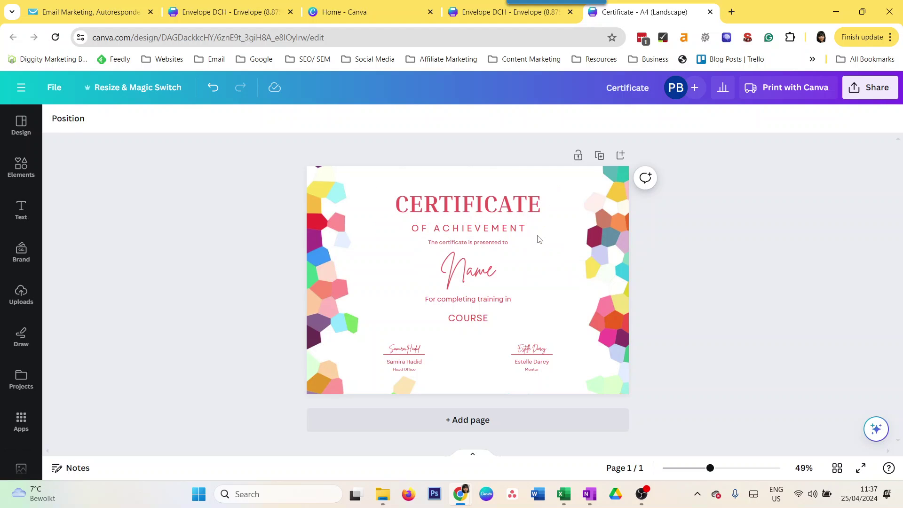
# - Select the Name and COURSE placeholder texts on the certificate, then deselect
pyautogui.click(479, 279)
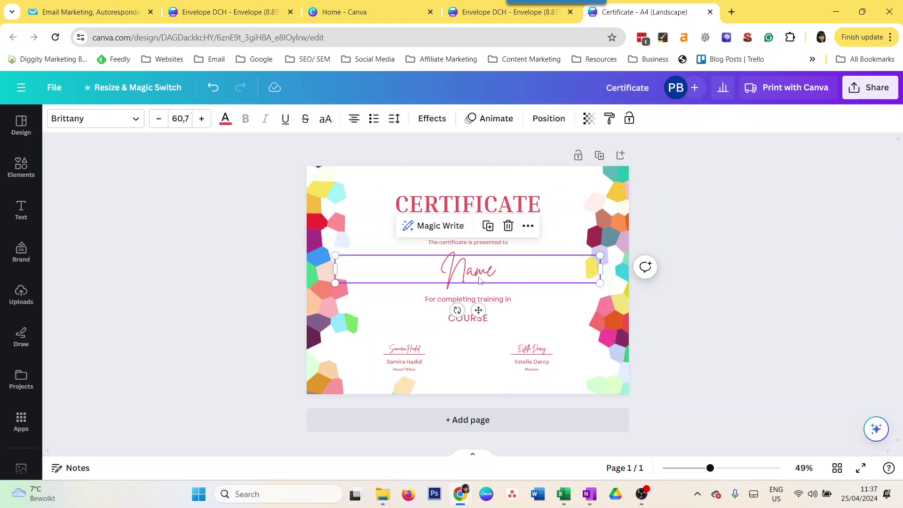
pyautogui.click(473, 321)
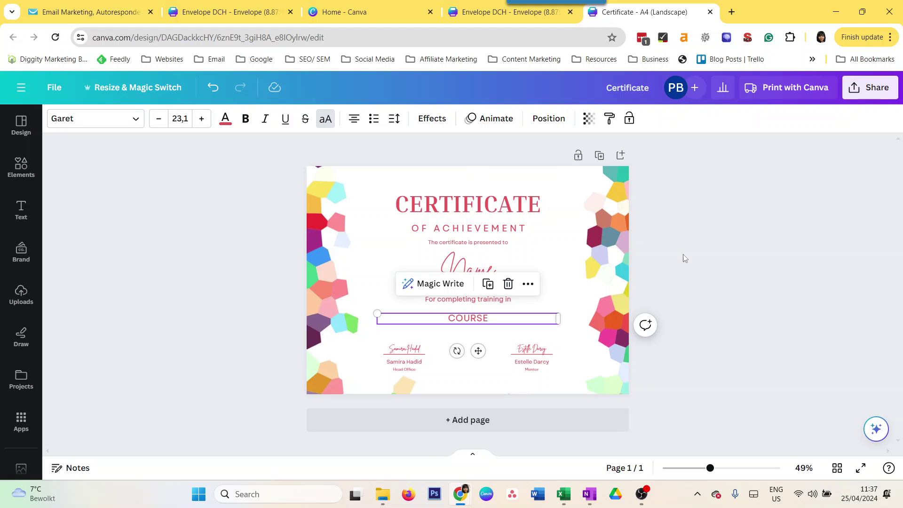
pyautogui.click(740, 236)
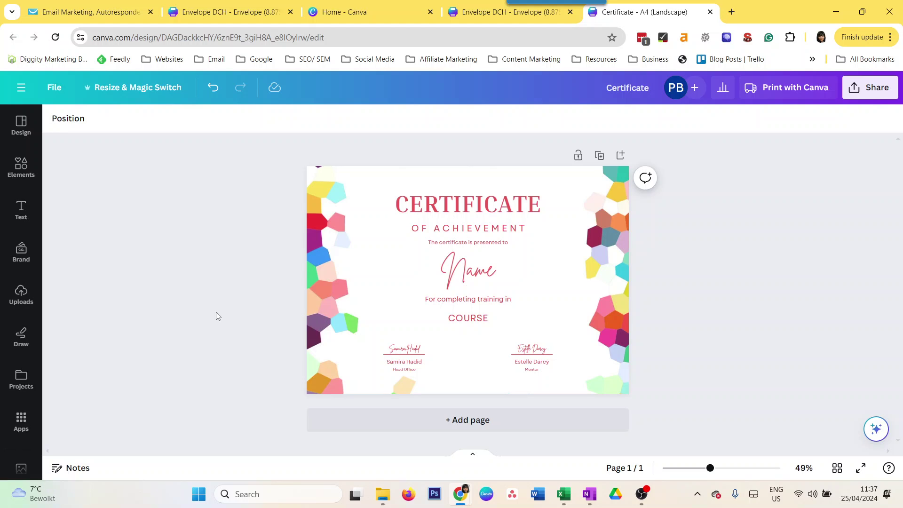
# - Find Bulk create among the Apps search results and launch it
pyautogui.click(21, 421)
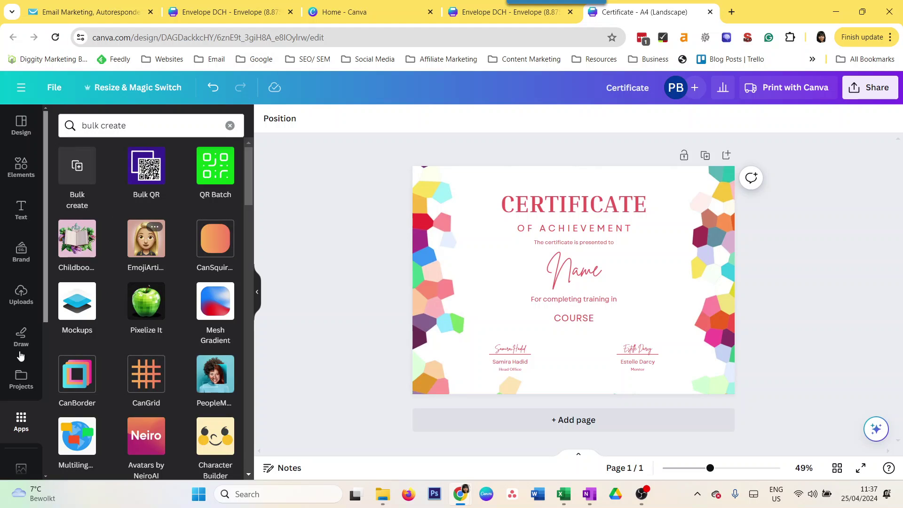
pyautogui.click(162, 125)
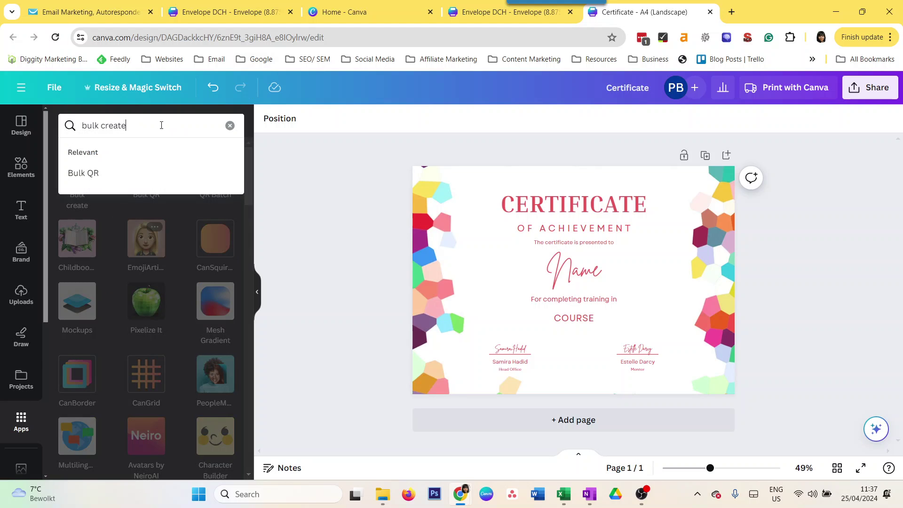
pyautogui.click(289, 157)
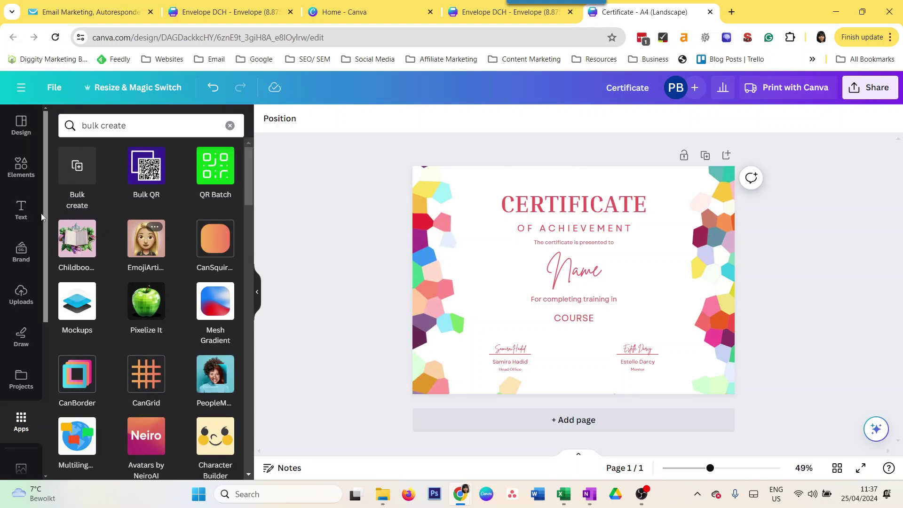
pyautogui.click(79, 174)
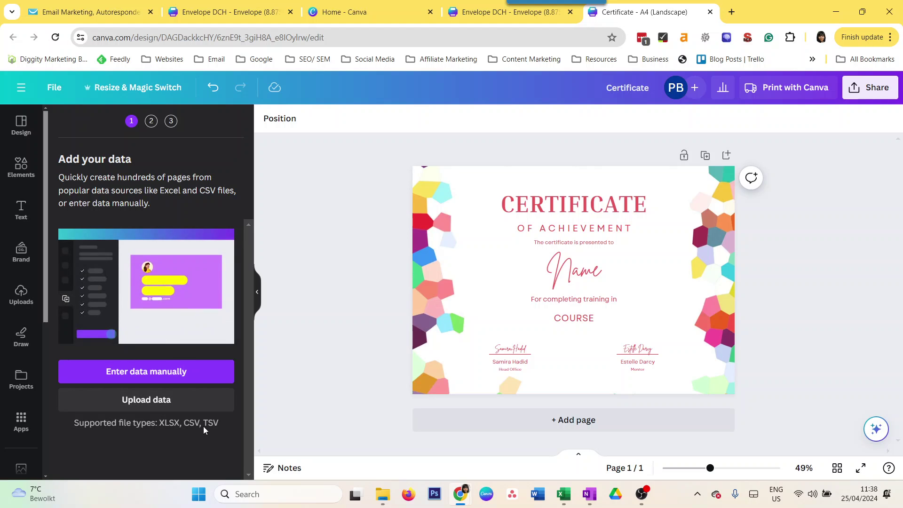
# - Upload Names & courses.csv from the computer as the bulk-create data source
pyautogui.click(166, 408)
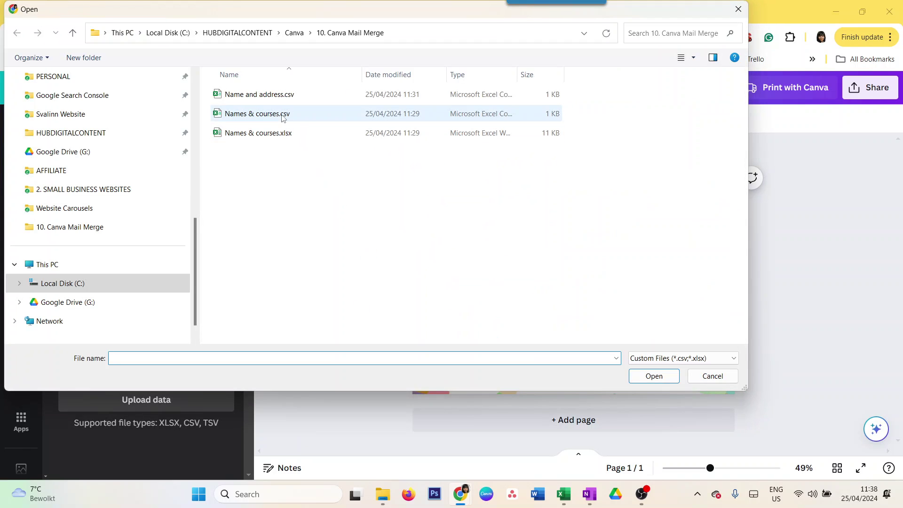
pyautogui.click(284, 117)
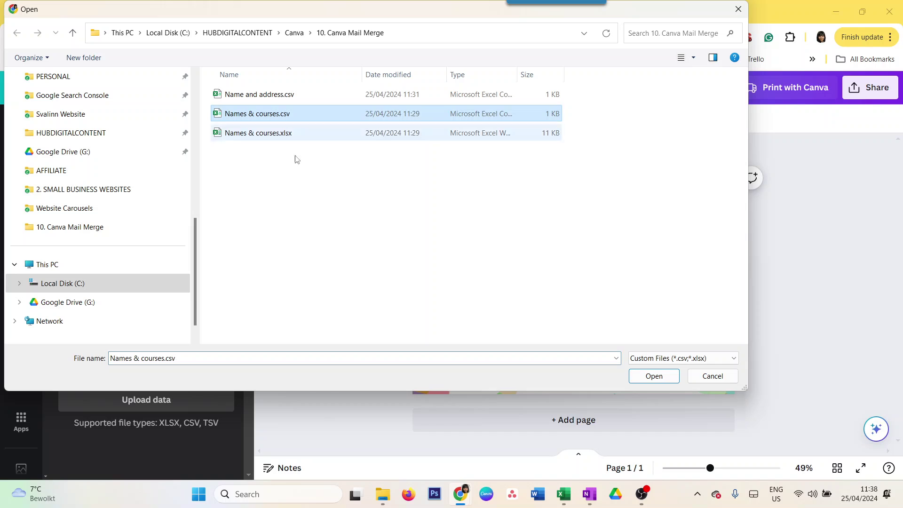
pyautogui.click(639, 379)
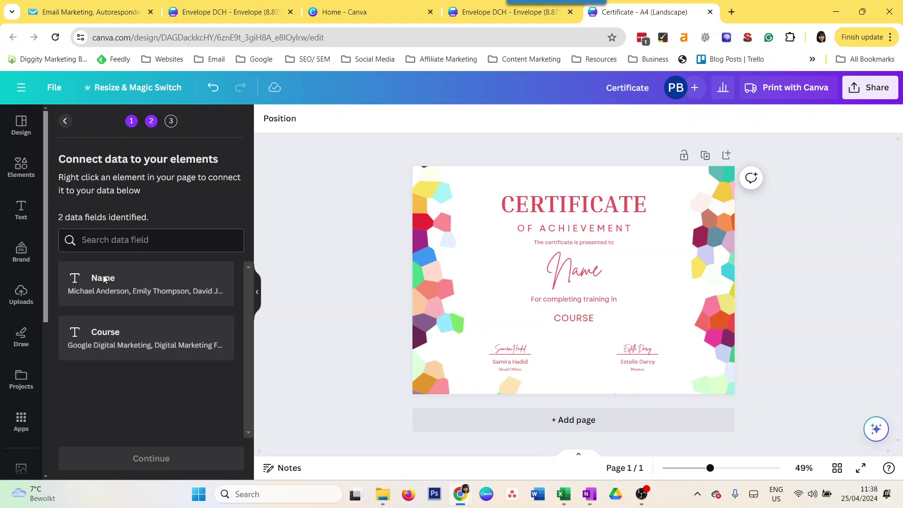
pyautogui.click(563, 494)
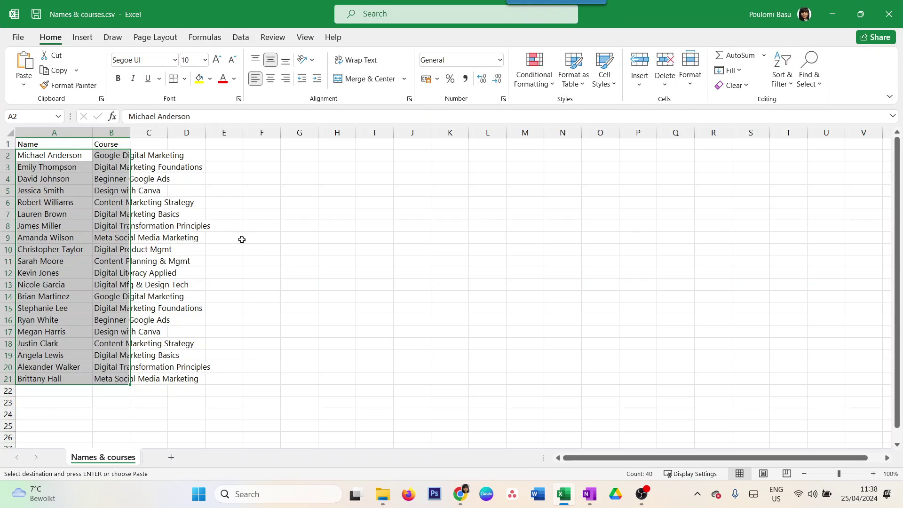
pyautogui.click(235, 238)
pyautogui.moveTo(53, 158); pyautogui.dragTo(61, 394)
pyautogui.hotkey('ctrl', 'v')
pyautogui.moveTo(124, 154); pyautogui.dragTo(126, 389)
pyautogui.hotkey('ctrl', 'v')
pyautogui.click(262, 285)
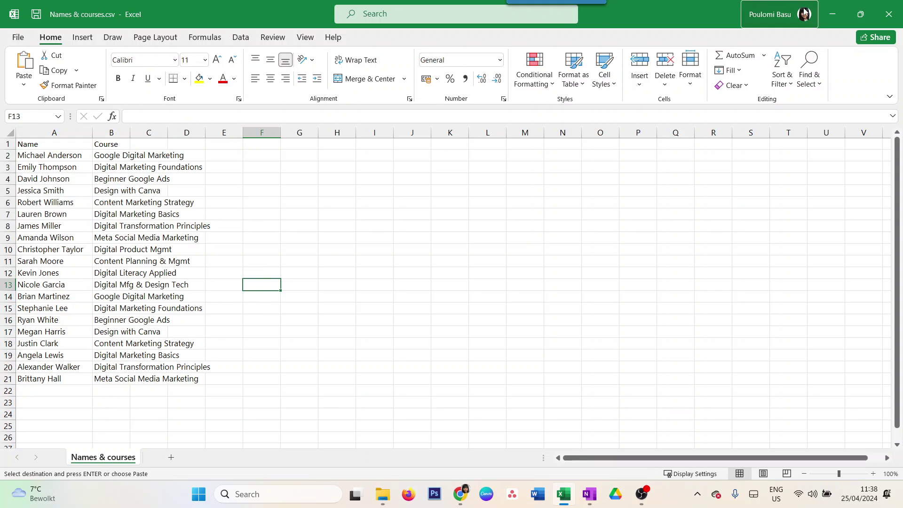
pyautogui.click(833, 14)
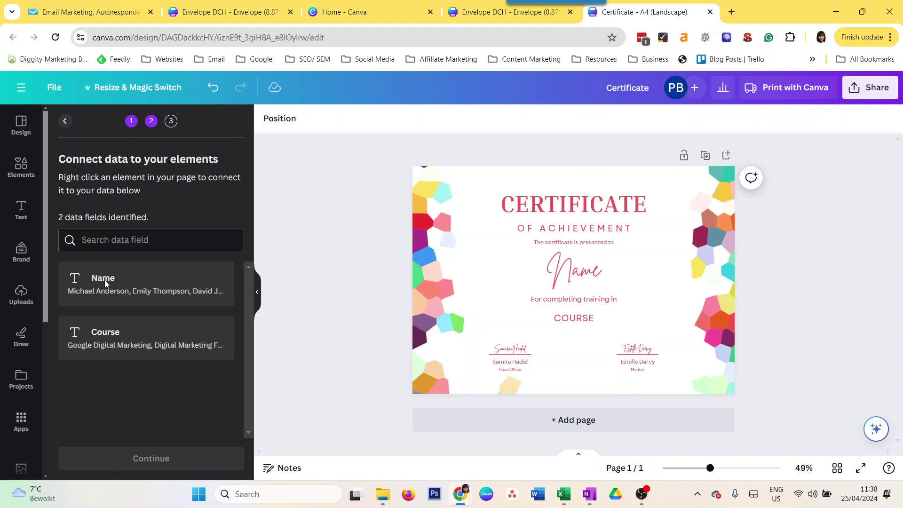
pyautogui.click(561, 494)
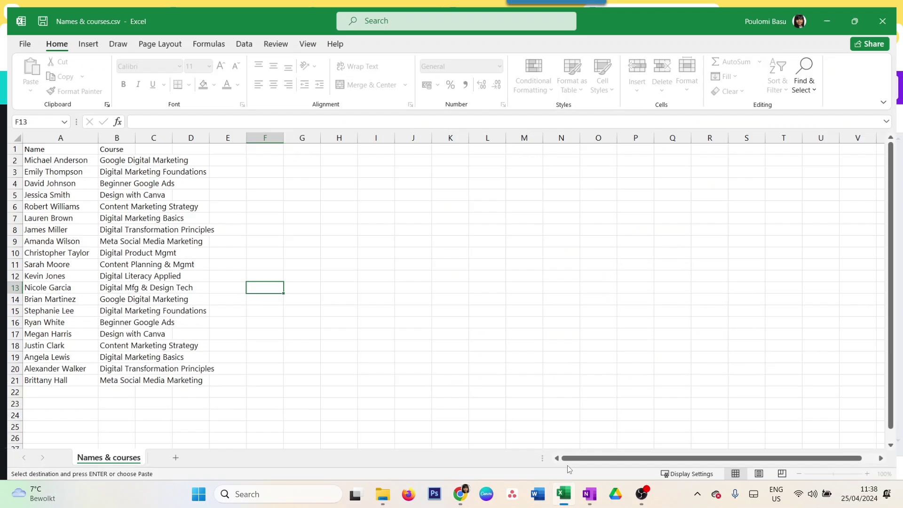
pyautogui.click(33, 147)
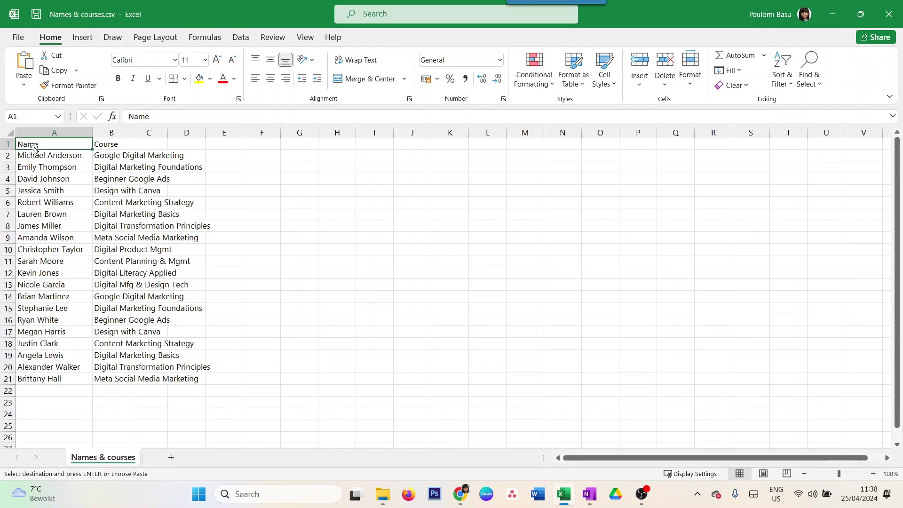
pyautogui.click(111, 146)
pyautogui.click(830, 13)
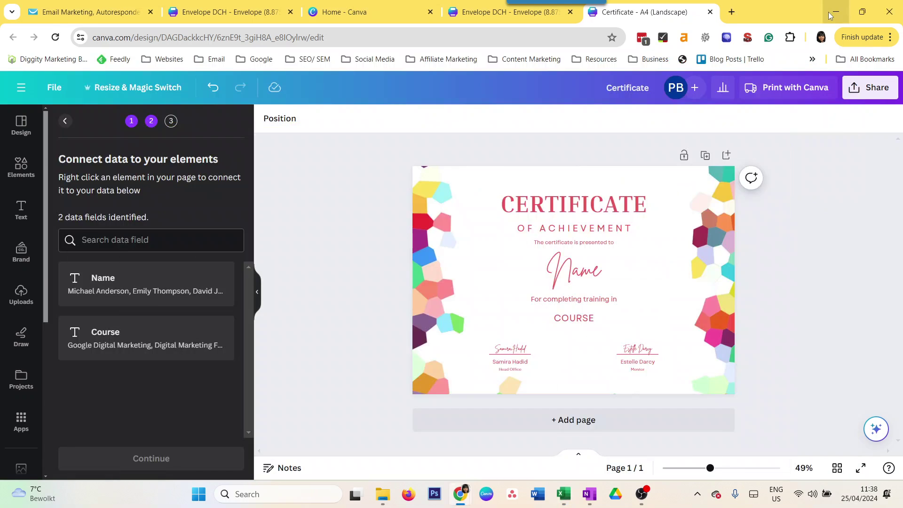
# - Connect the Name text to the Name field and COURSE to Course, then continue to Apply data
pyautogui.click(594, 269)
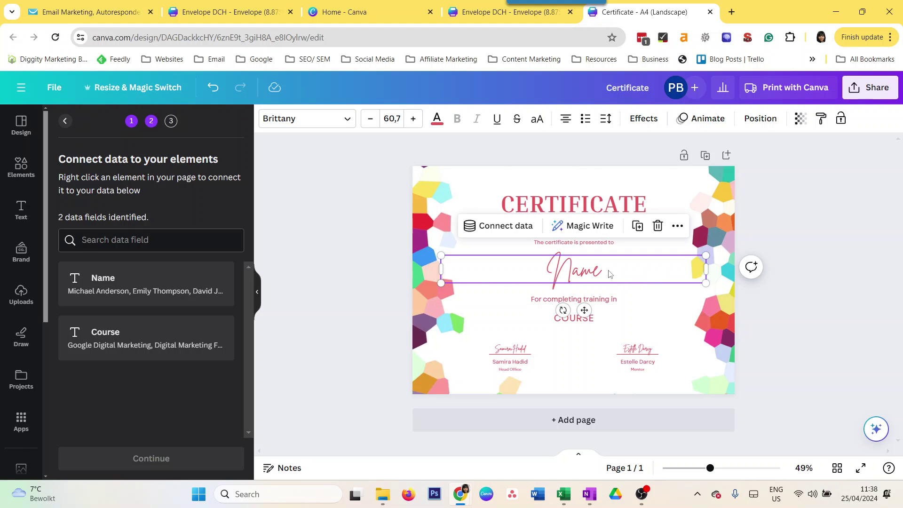
pyautogui.rightClick(573, 275)
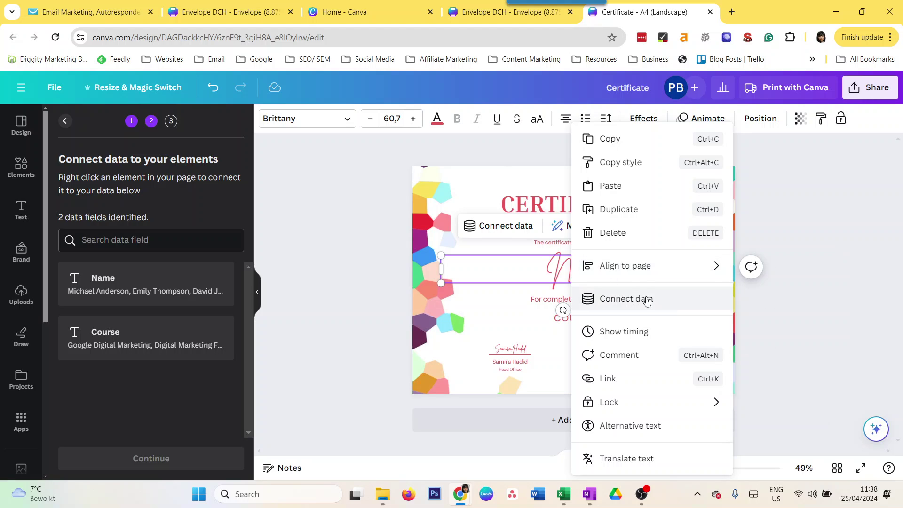
pyautogui.click(619, 299)
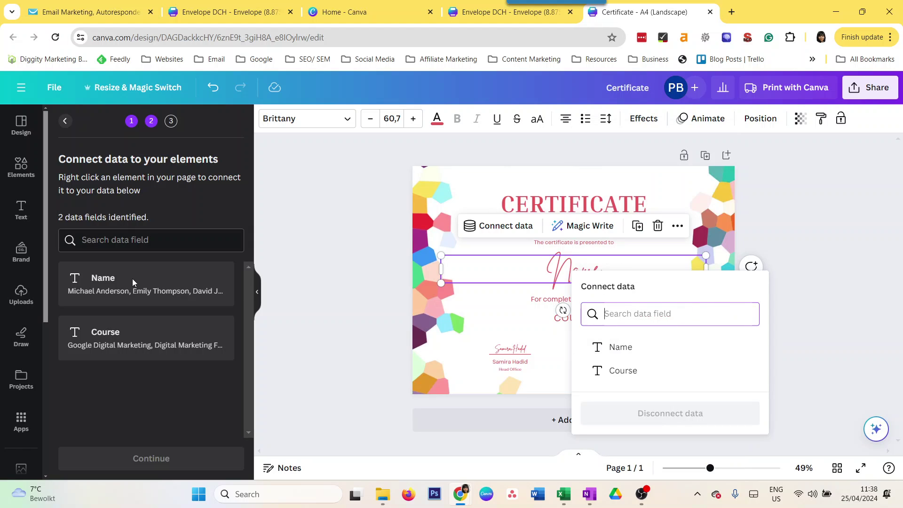
pyautogui.click(621, 348)
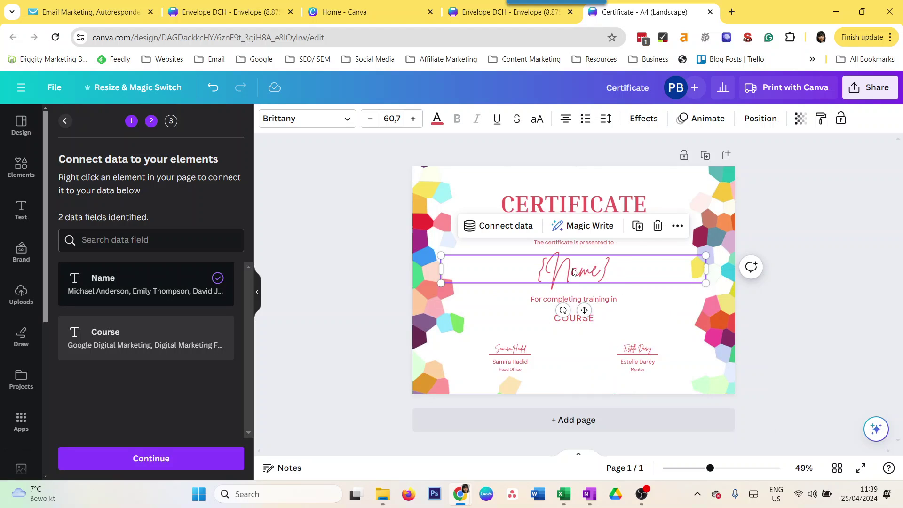
pyautogui.click(573, 320)
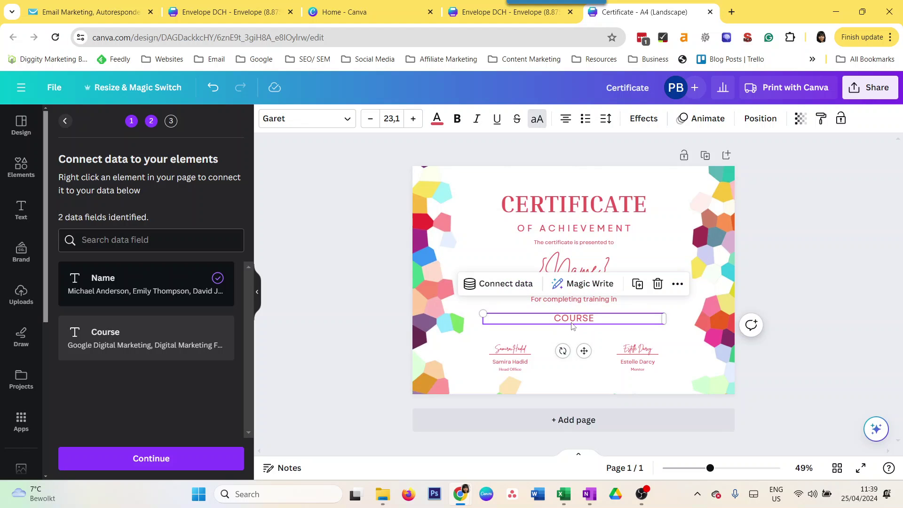
pyautogui.click(513, 285)
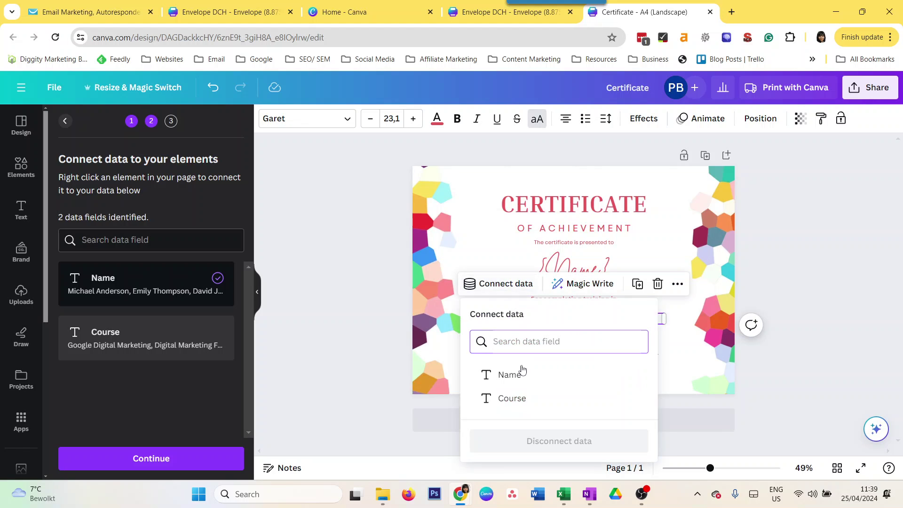
pyautogui.click(513, 399)
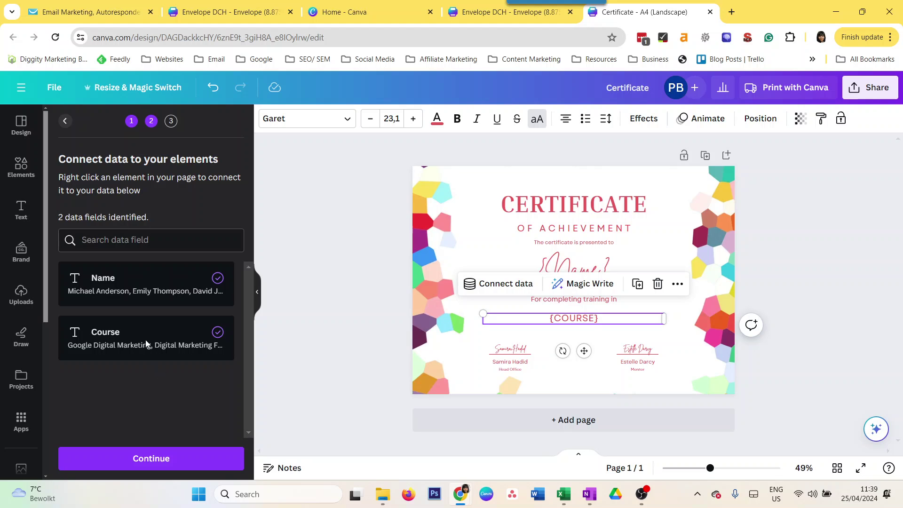
pyautogui.click(168, 459)
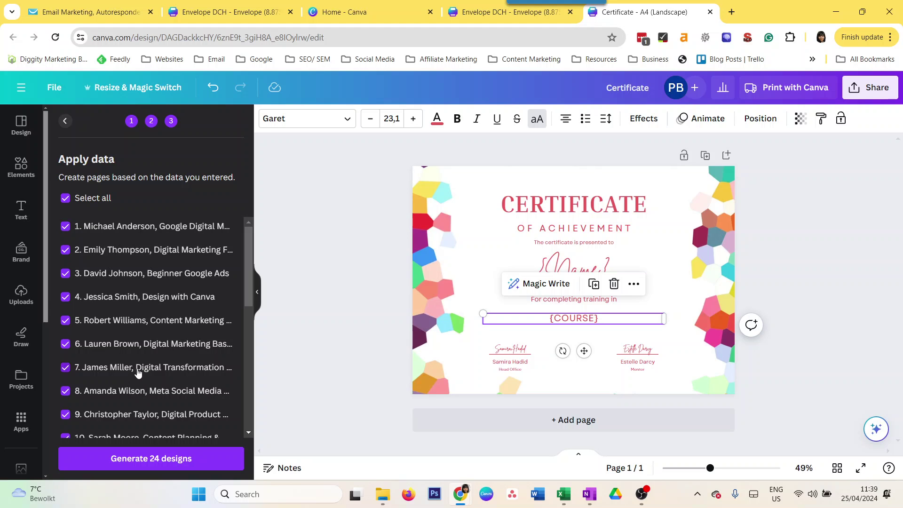
pyautogui.scroll(-7, 120, 372)
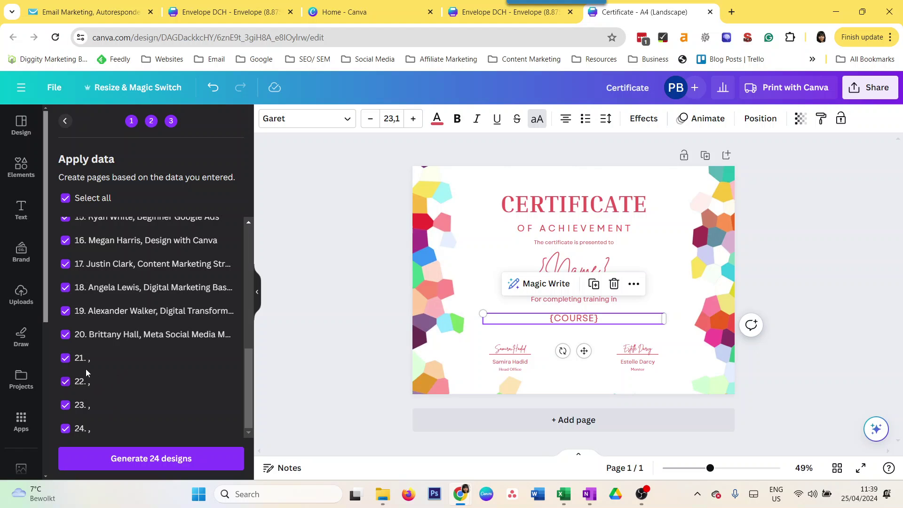
pyautogui.click(564, 499)
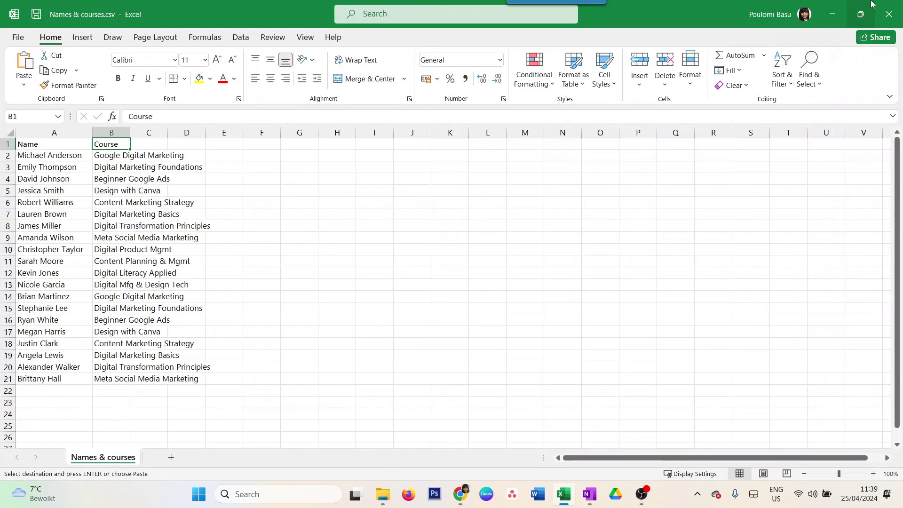
pyautogui.click(833, 14)
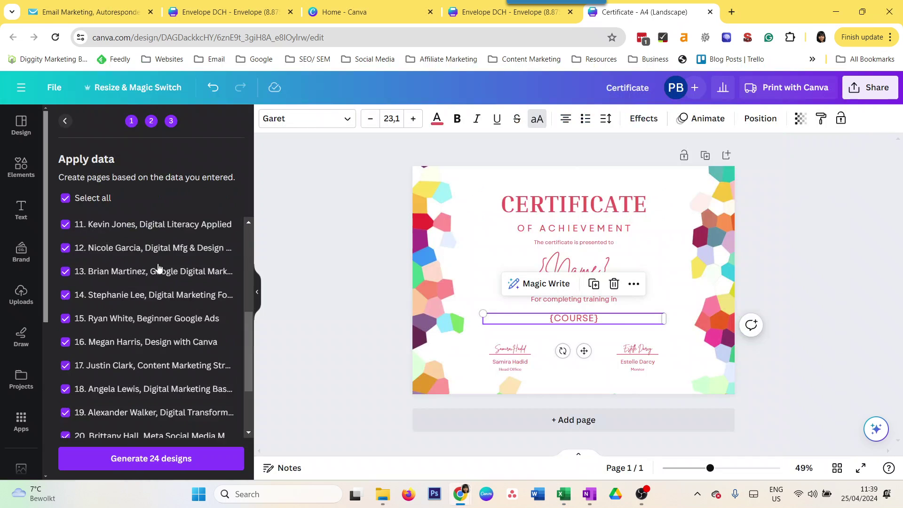
pyautogui.scroll(5, 159, 268)
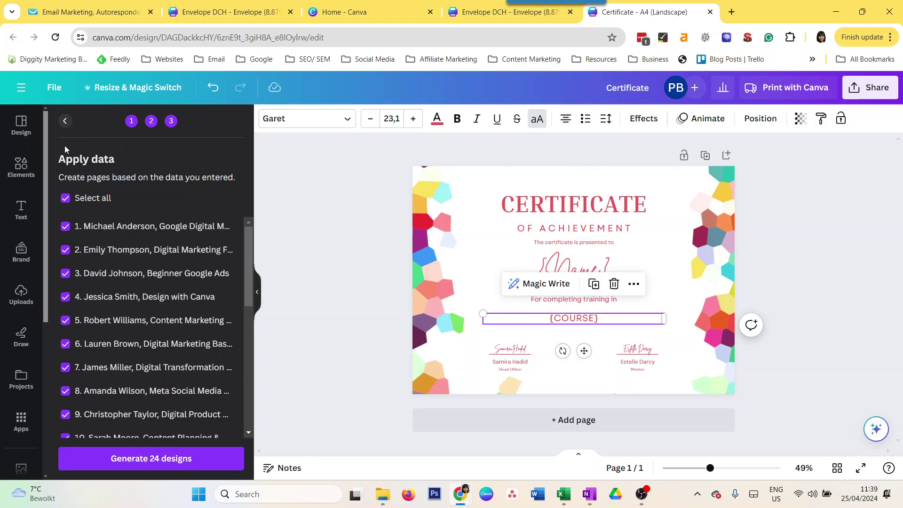
# - Go back to the Add your data step and retype the {Name} placeholder as plain Name
pyautogui.click(65, 121)
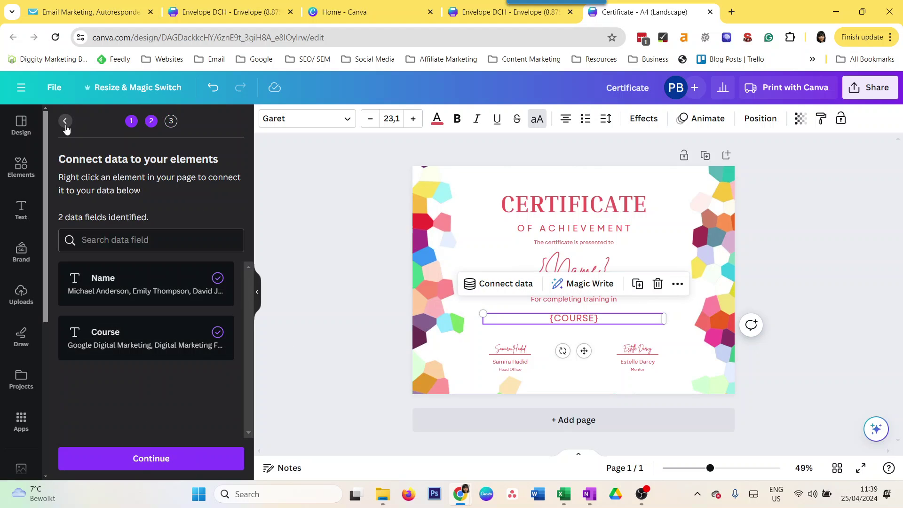
pyautogui.click(65, 123)
pyautogui.click(347, 262)
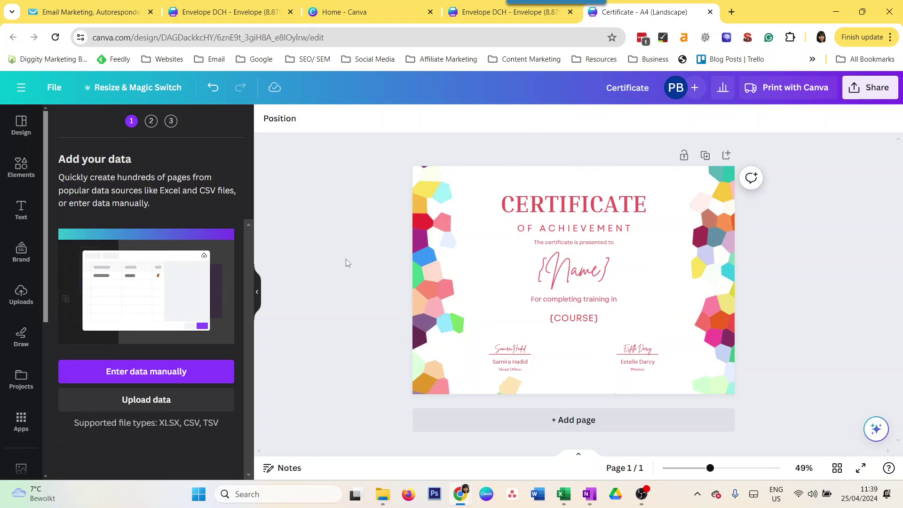
pyautogui.click(596, 264)
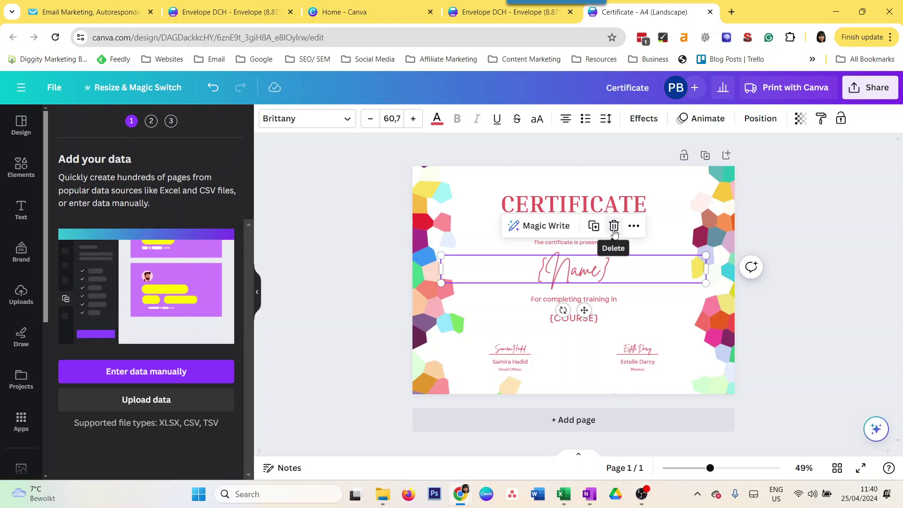
pyautogui.rightClick(576, 272)
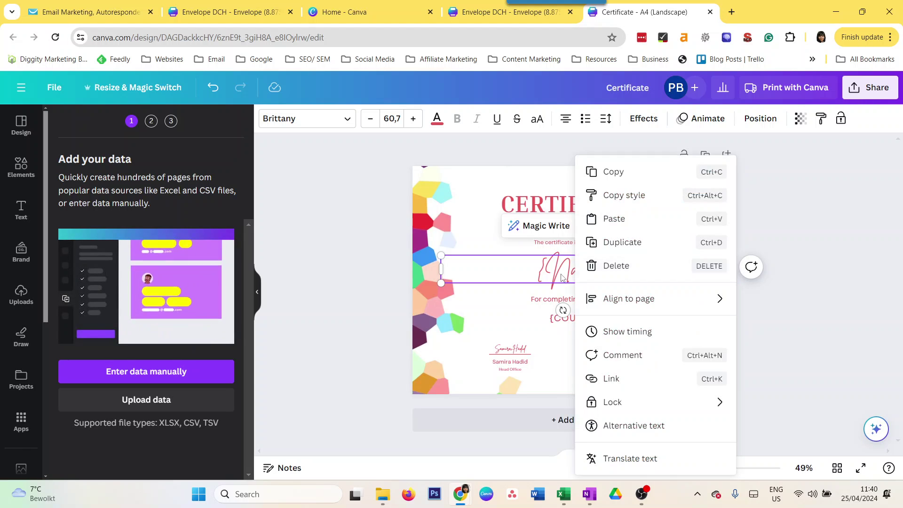
pyautogui.press('Escape')
pyautogui.doubleClick(519, 277)
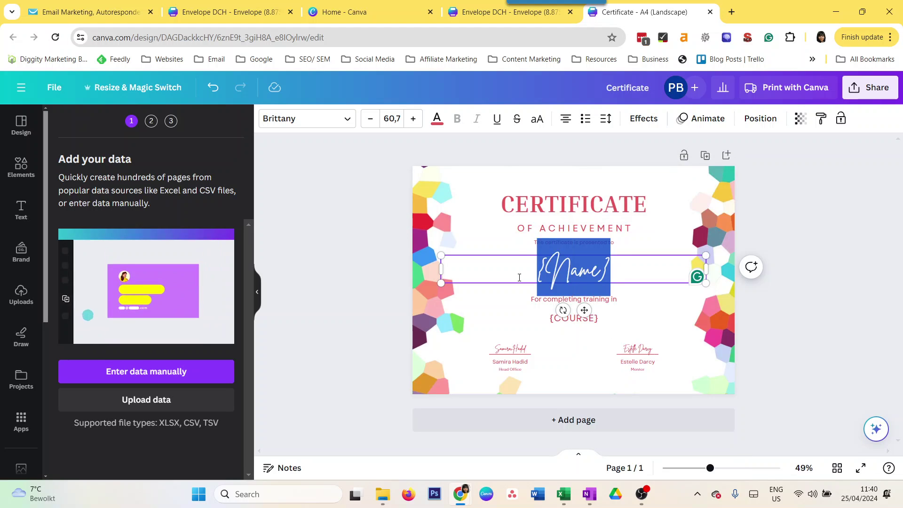
pyautogui.write('Nam')
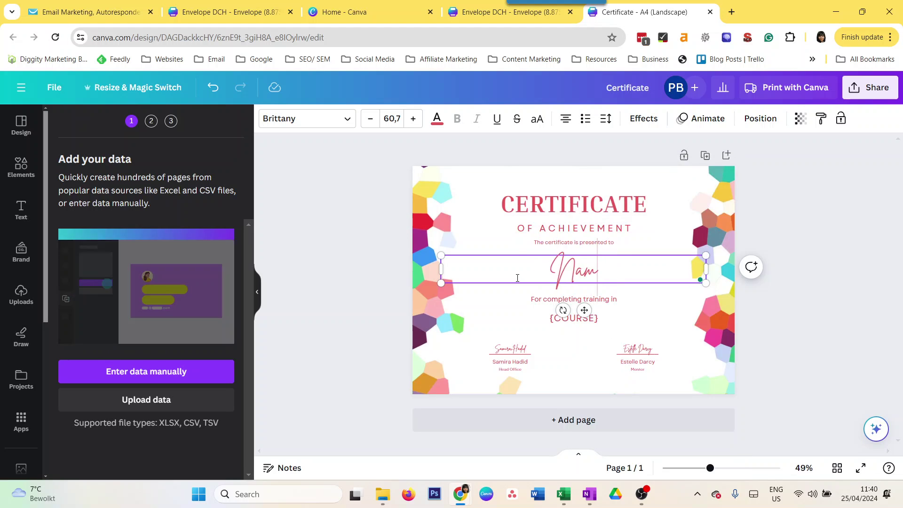
pyautogui.write('e')
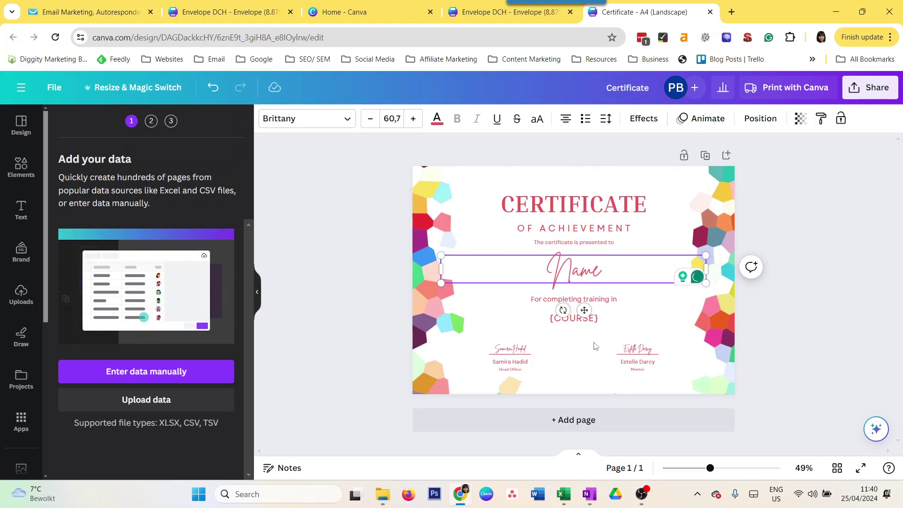
# - Replace the {COURSE} placeholder text with plain COURSE
pyautogui.click(576, 318)
pyautogui.doubleClick(583, 319)
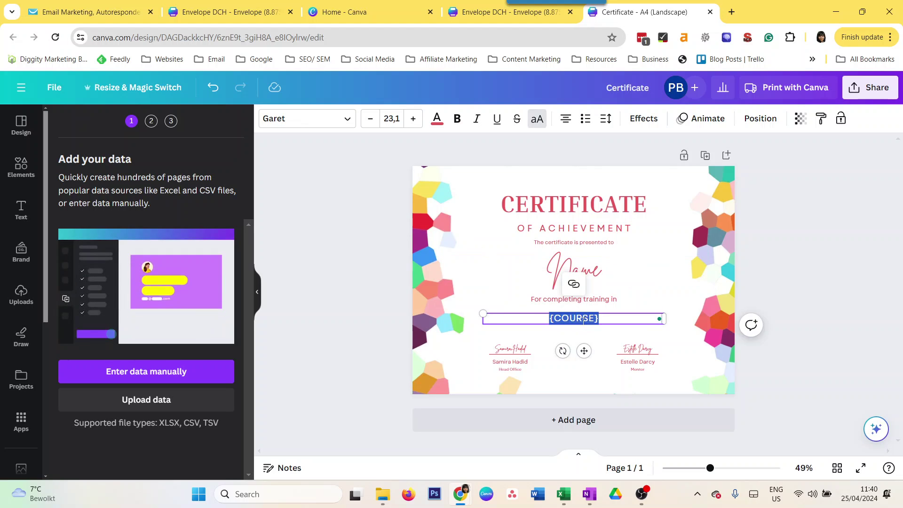
pyautogui.write('COU')
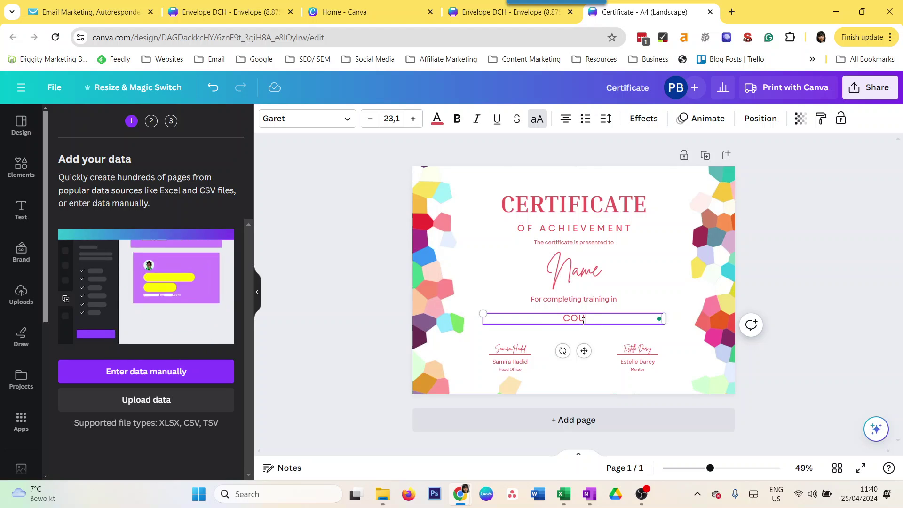
pyautogui.write('RSE')
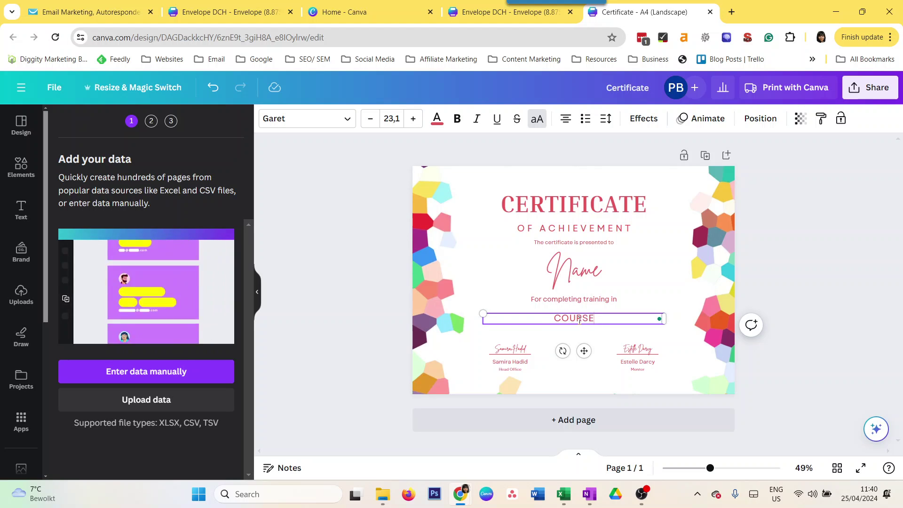
# - Open the manual data table and rename its Email column header to Course
pyautogui.click(154, 373)
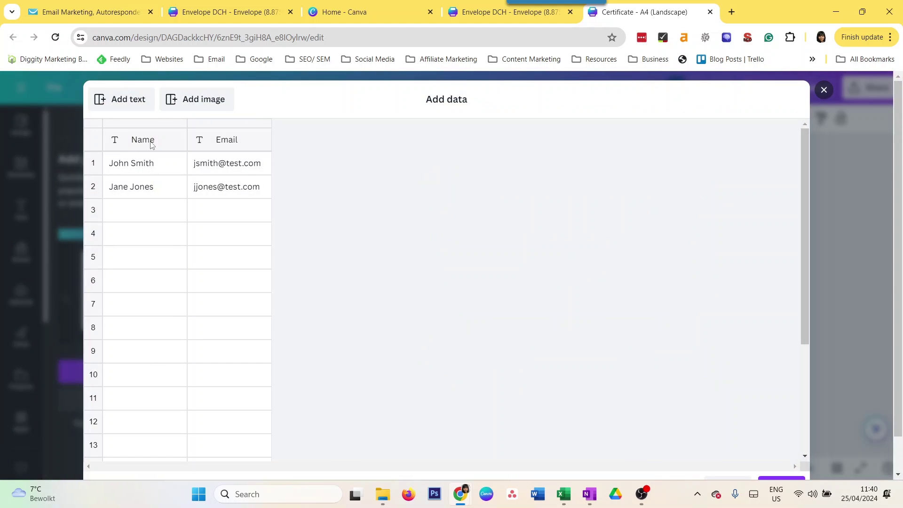
pyautogui.click(235, 144)
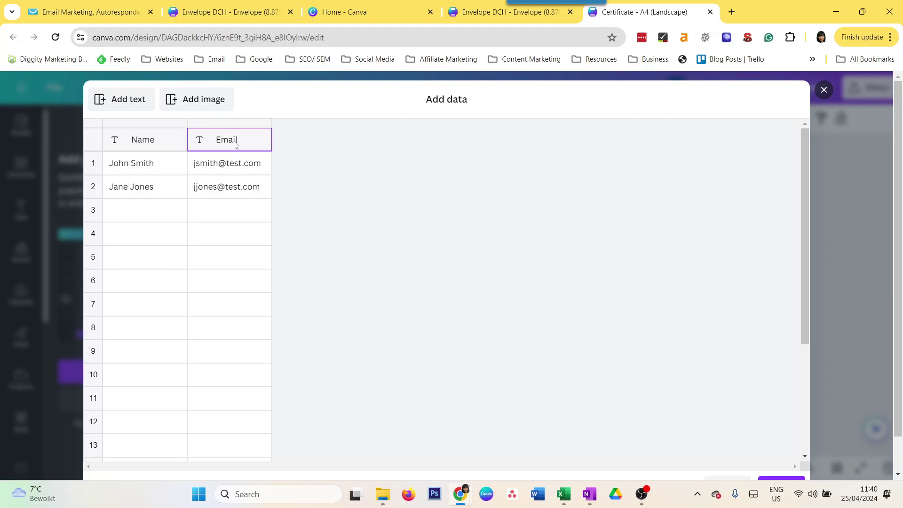
pyautogui.hotkey('ctrl', 'a')
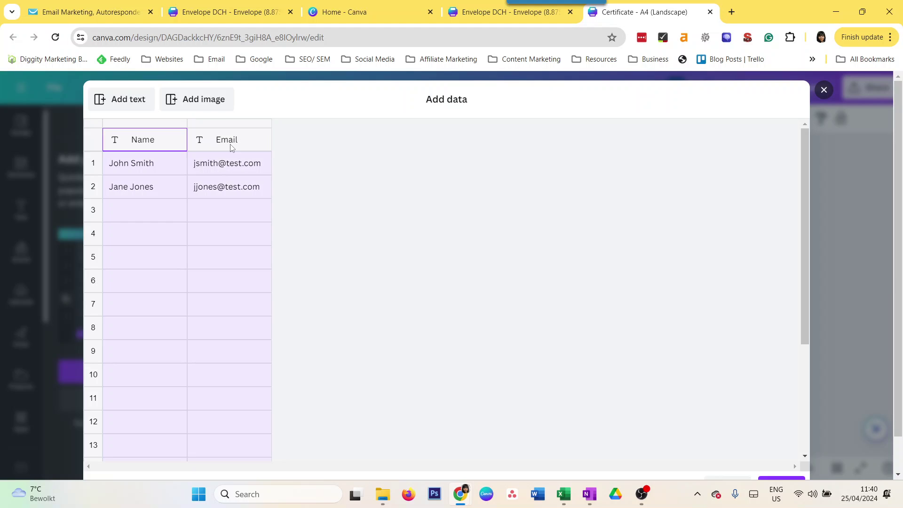
pyautogui.click(227, 141)
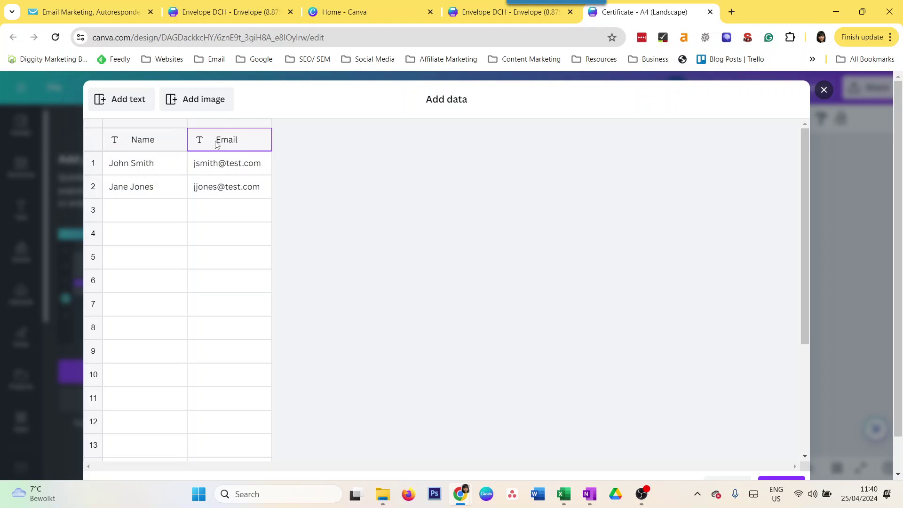
pyautogui.press('BackSpace')
pyautogui.press('BackSpace')
pyautogui.press('BackSpace')
pyautogui.press('BackSpace')
pyautogui.press('BackSpace')
pyautogui.write('Course')
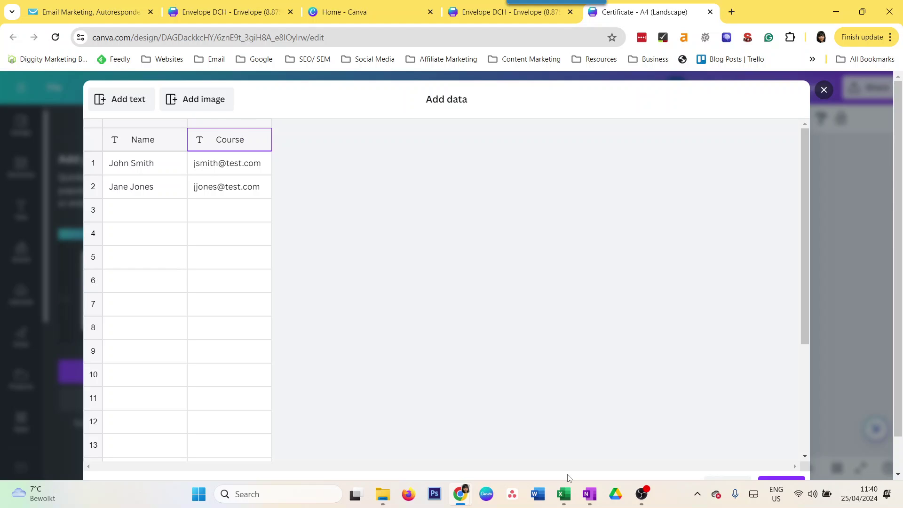
# - Copy the names and courses in A2:B21 from the Excel sheet
pyautogui.click(563, 494)
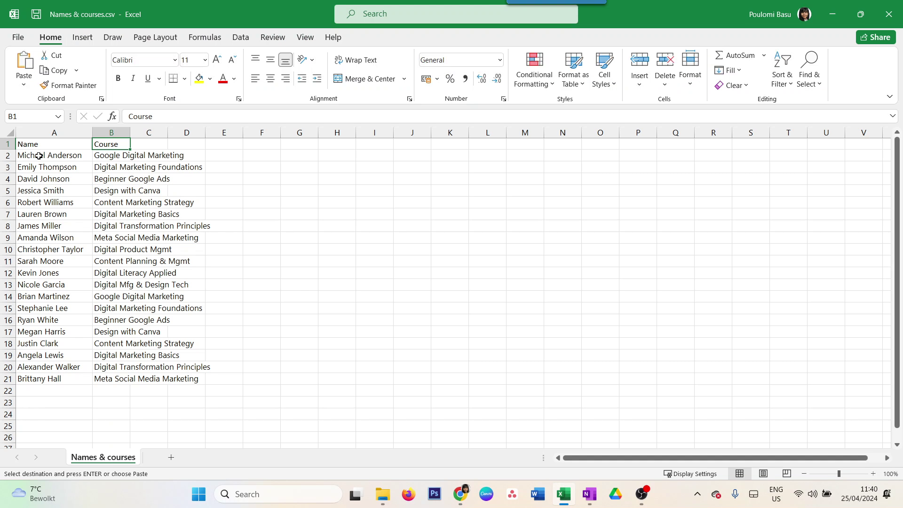
pyautogui.moveTo(38, 156); pyautogui.dragTo(113, 376)
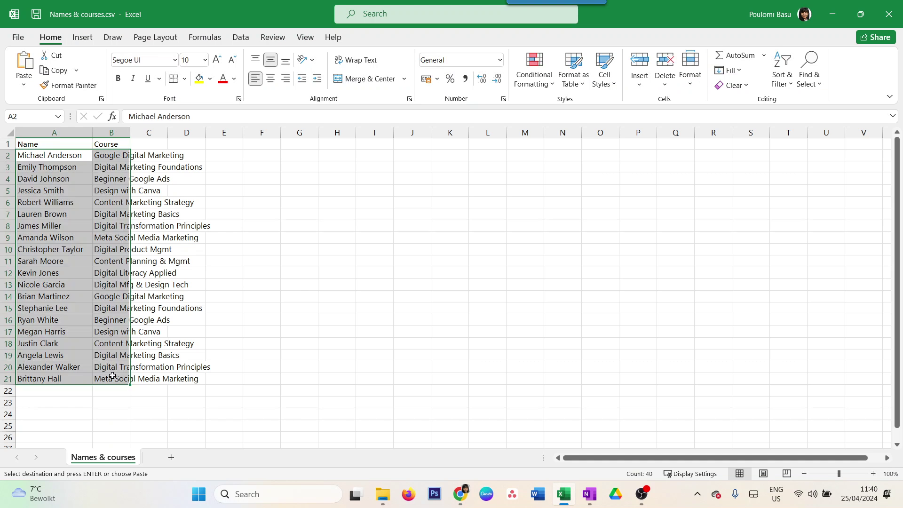
pyautogui.hotkey('ctrl', 'c')
# - Paste the copied names and courses into the table from the first Name cell and save with Done
pyautogui.click(570, 498)
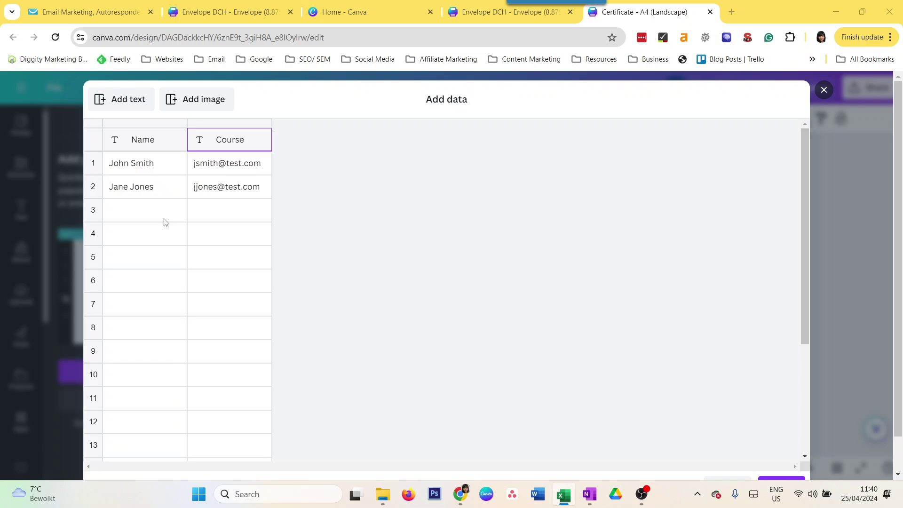
pyautogui.click(132, 168)
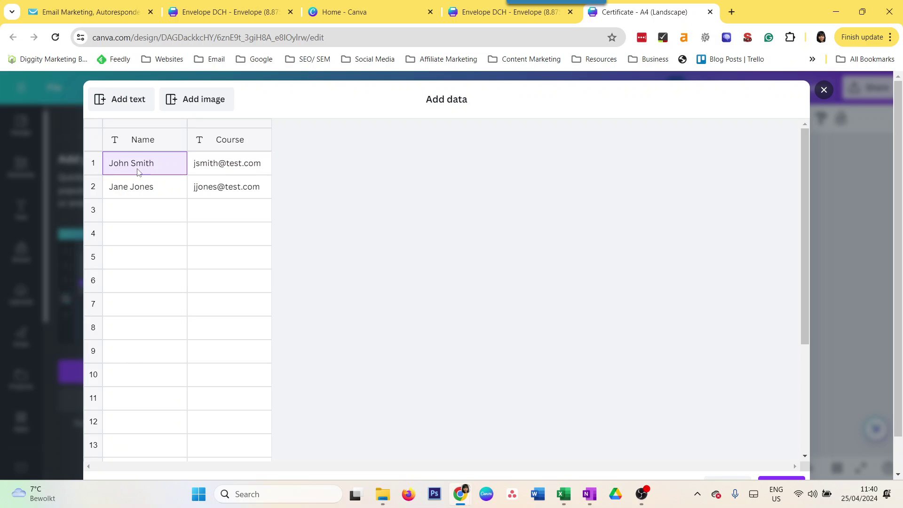
pyautogui.hotkey('ctrl', 'v')
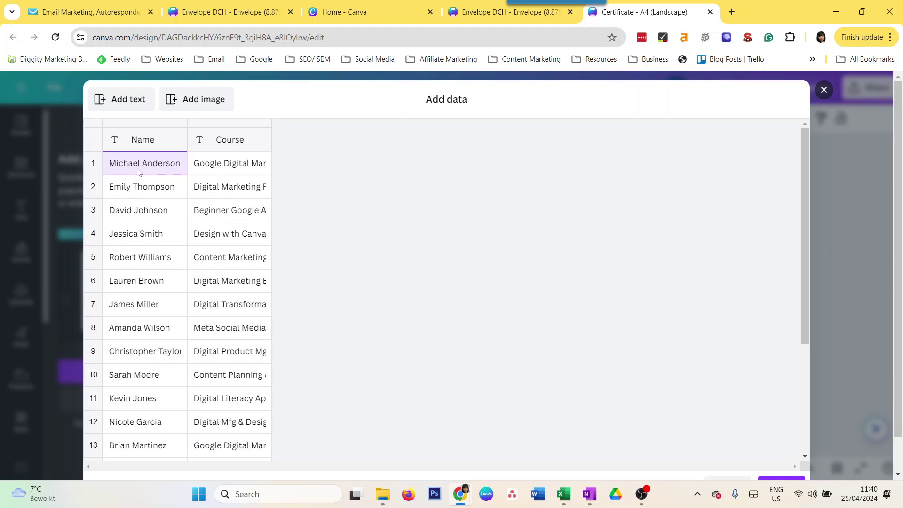
pyautogui.scroll(-1, 181, 295)
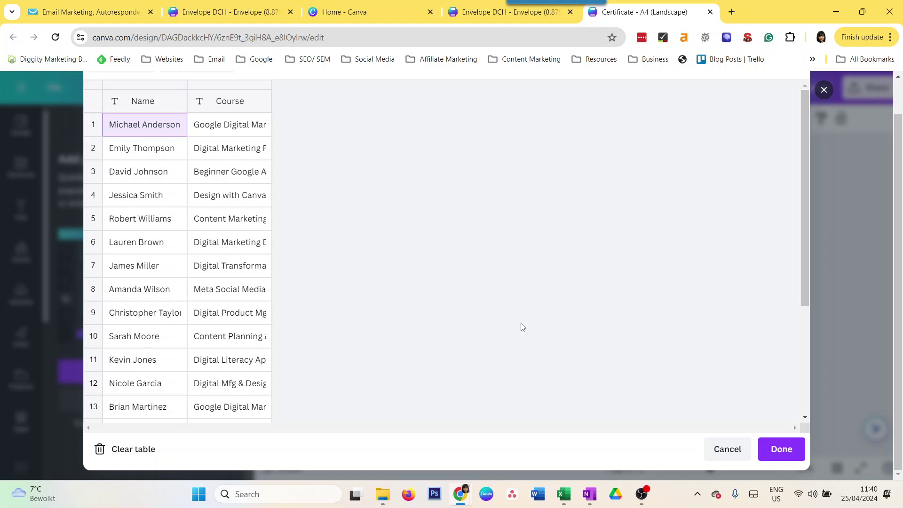
pyautogui.click(782, 448)
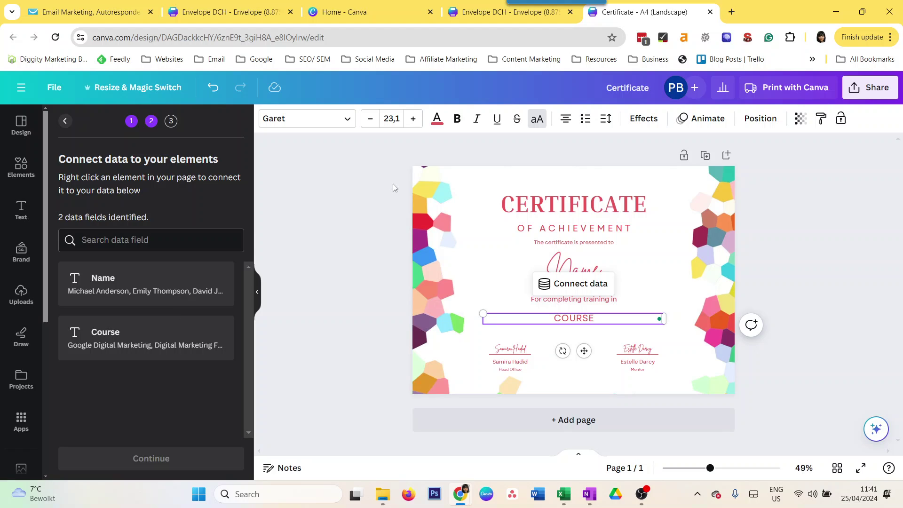
# - Connect the name placeholder to the Name field and the COURSE text to Course
pyautogui.click(575, 264)
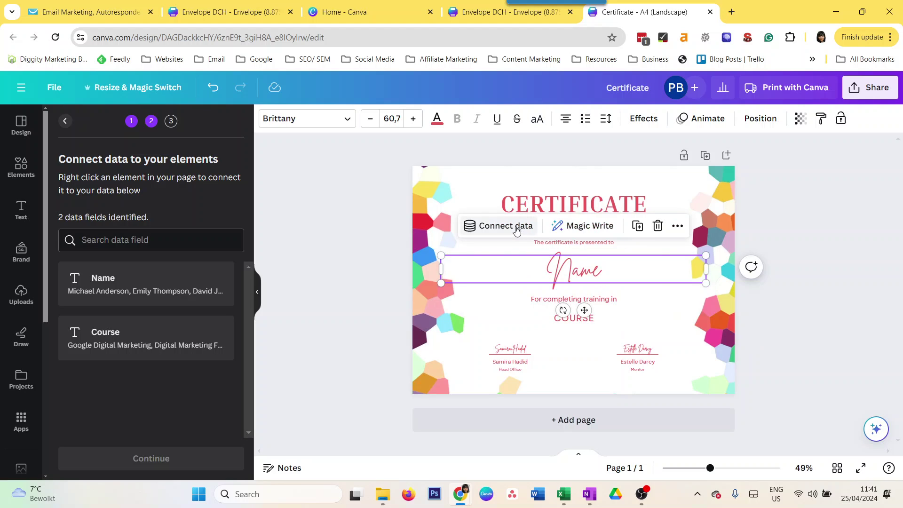
pyautogui.click(499, 225)
pyautogui.click(531, 320)
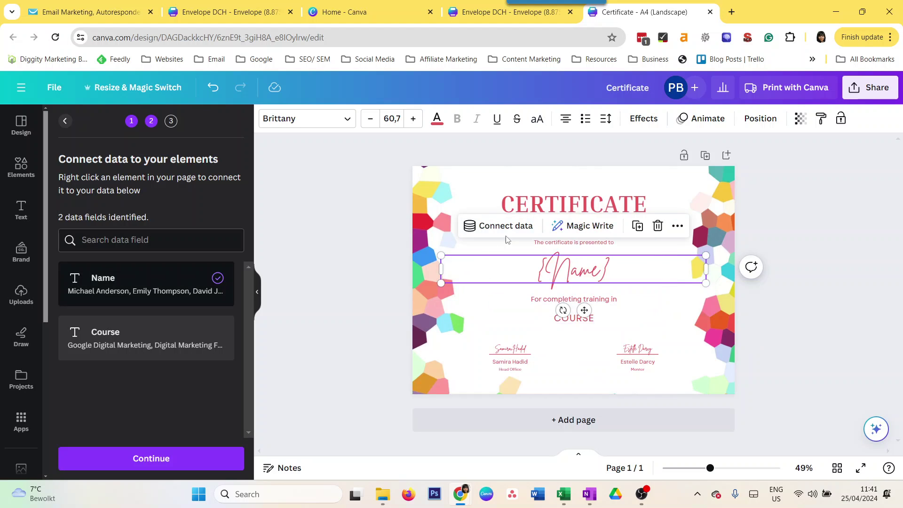
pyautogui.click(538, 329)
pyautogui.click(498, 284)
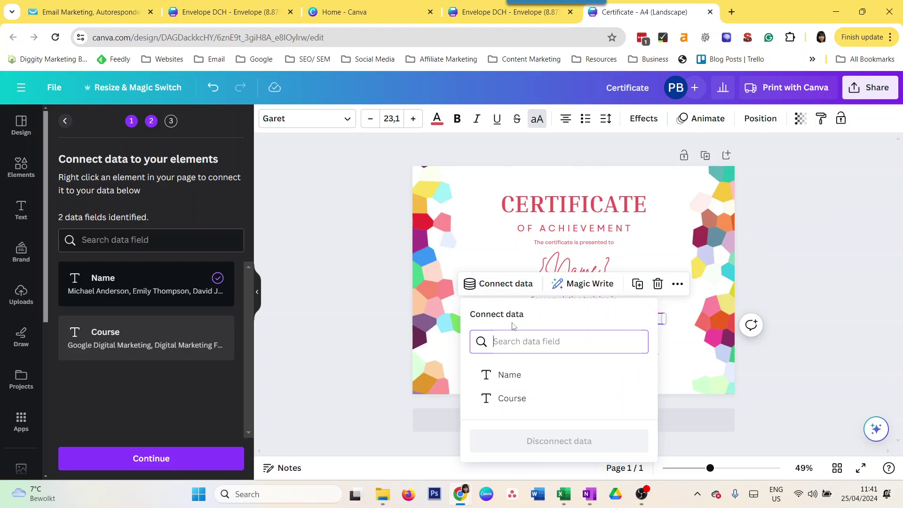
pyautogui.click(512, 397)
# - Continue to Apply data and generate the 20 personalised certificate designs
pyautogui.click(195, 458)
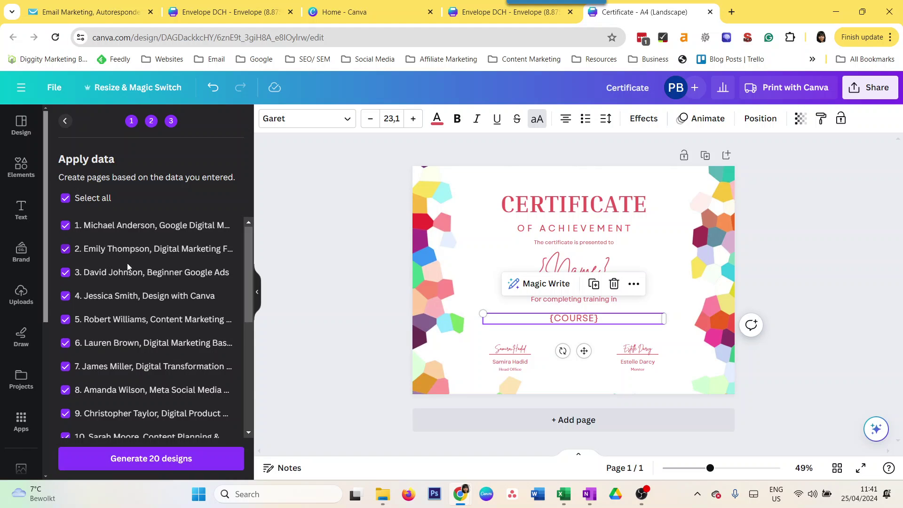
pyautogui.scroll(-5, 129, 273)
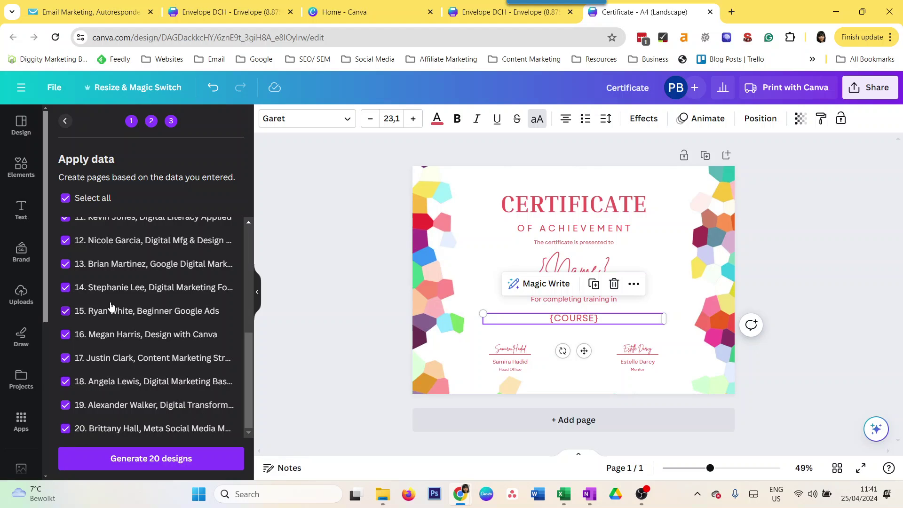
pyautogui.click(170, 463)
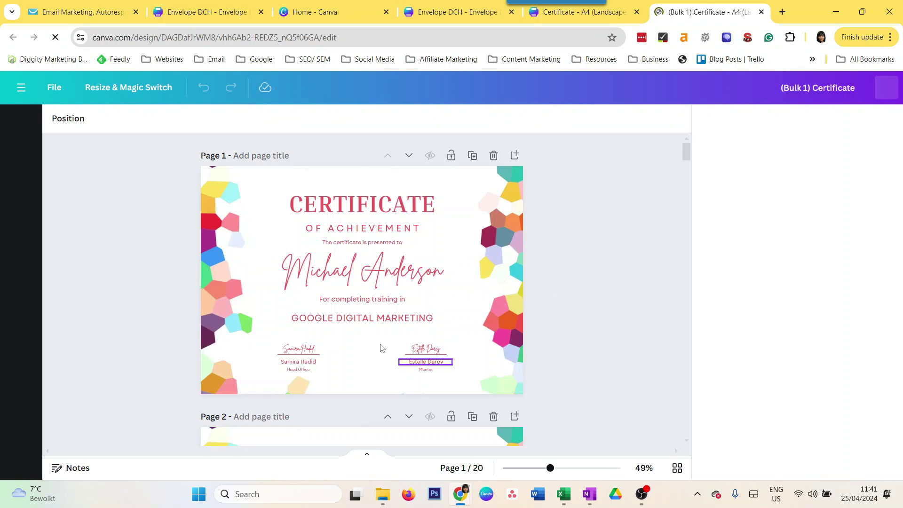
# - Scroll through the (Bulk 1) Certificate pages to check each recipient's name and course
pyautogui.scroll(-5, 387, 320)
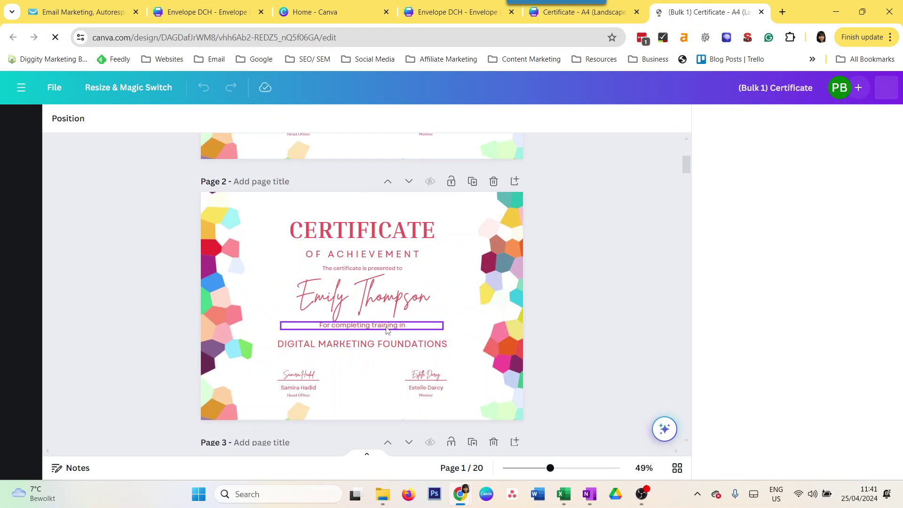
pyautogui.scroll(-5, 387, 330)
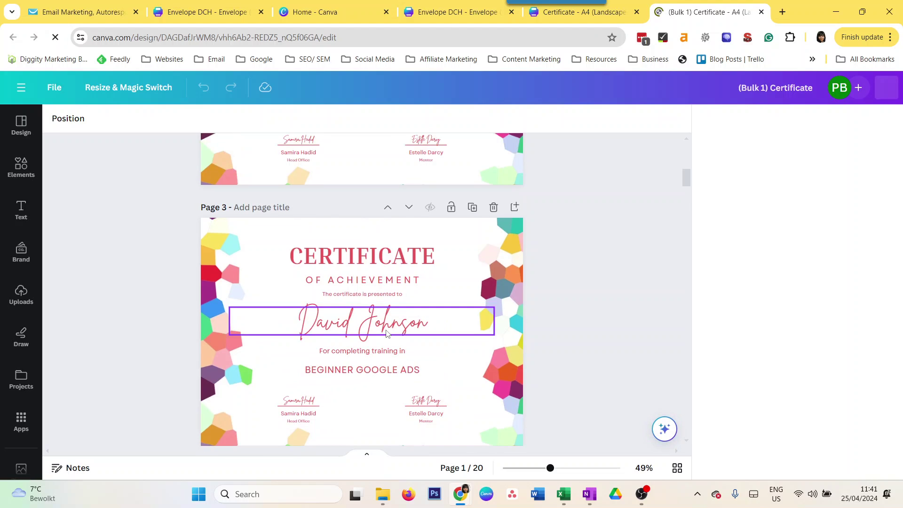
pyautogui.scroll(-5, 387, 332)
pyautogui.scroll(-1, 387, 333)
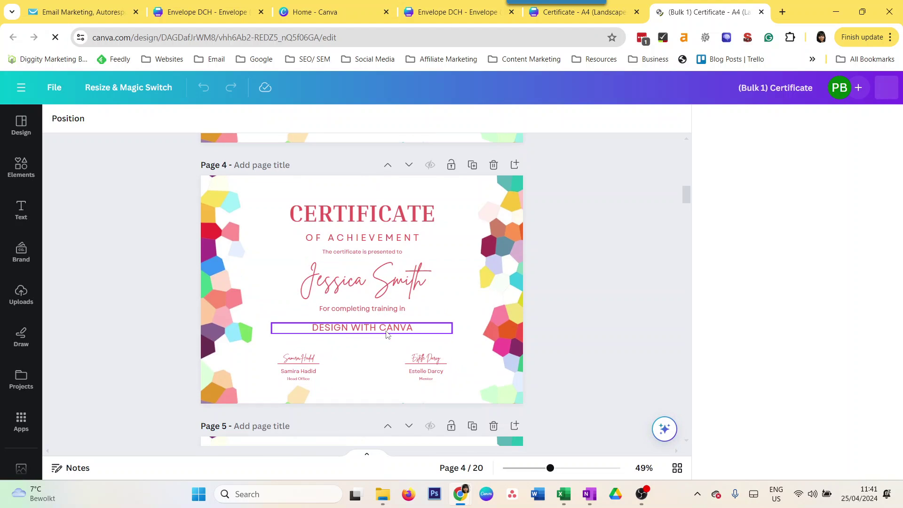
pyautogui.scroll(-10, 387, 333)
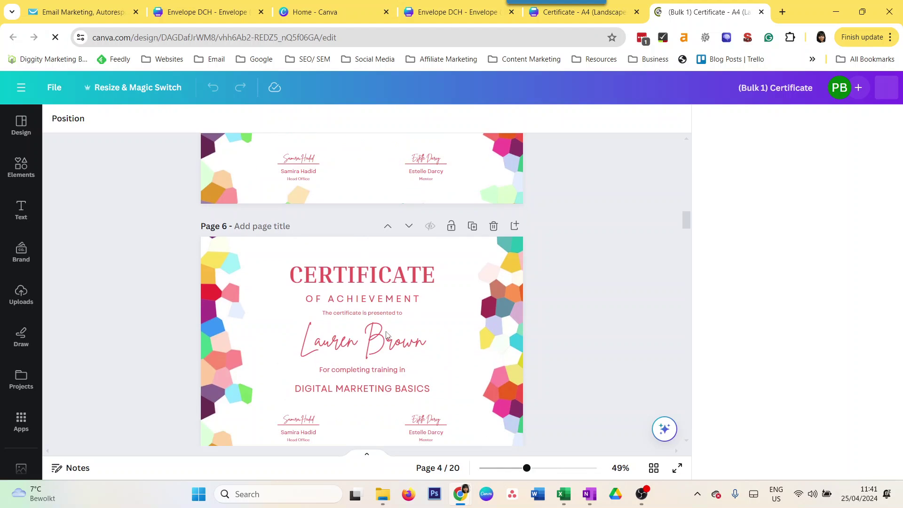
pyautogui.scroll(-5, 375, 351)
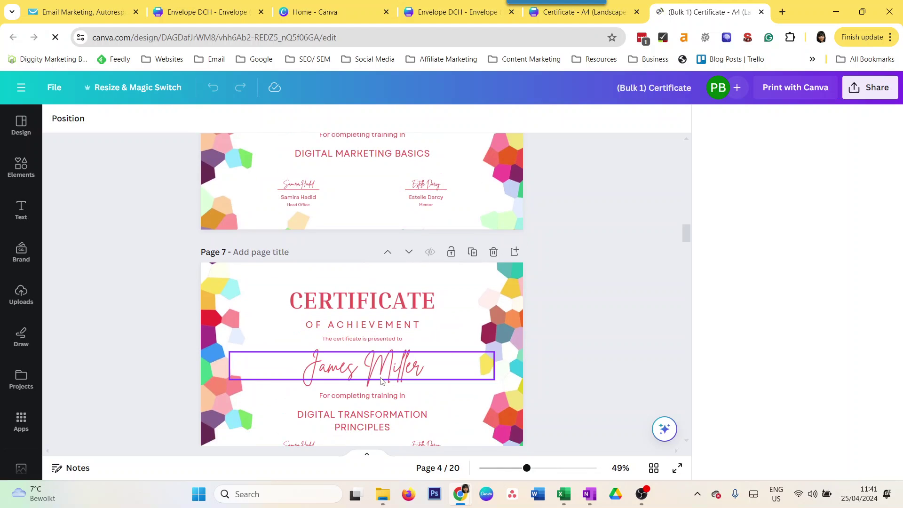
pyautogui.scroll(-5, 380, 375)
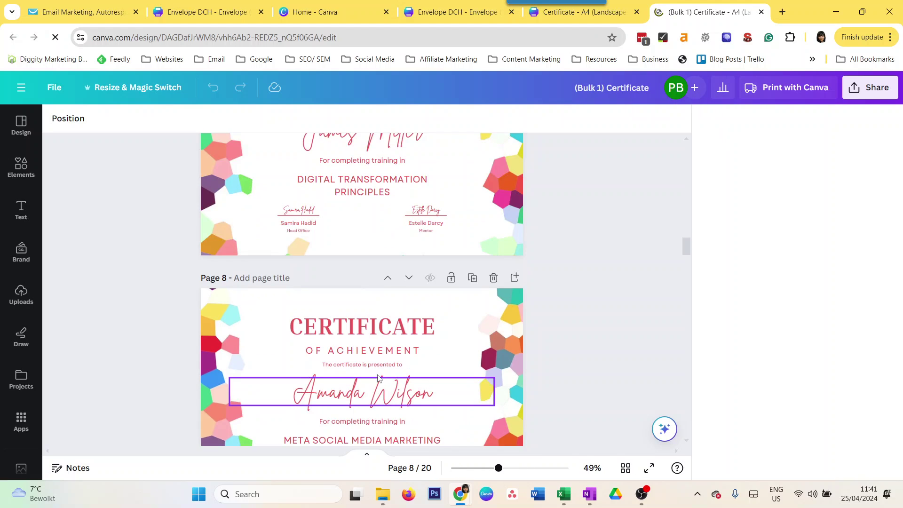
pyautogui.scroll(-5, 379, 379)
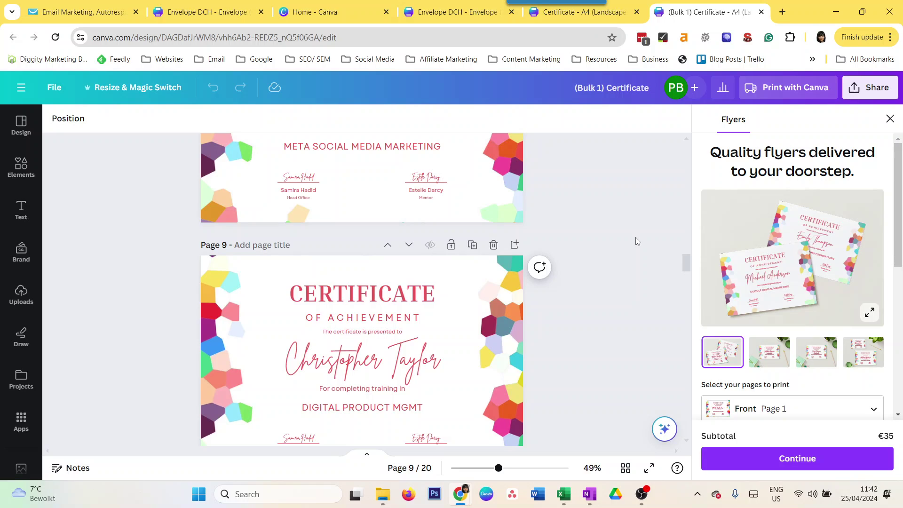
# - Switch to the Envelope DCH design and strip the braces from the NAME placeholder
pyautogui.click(450, 14)
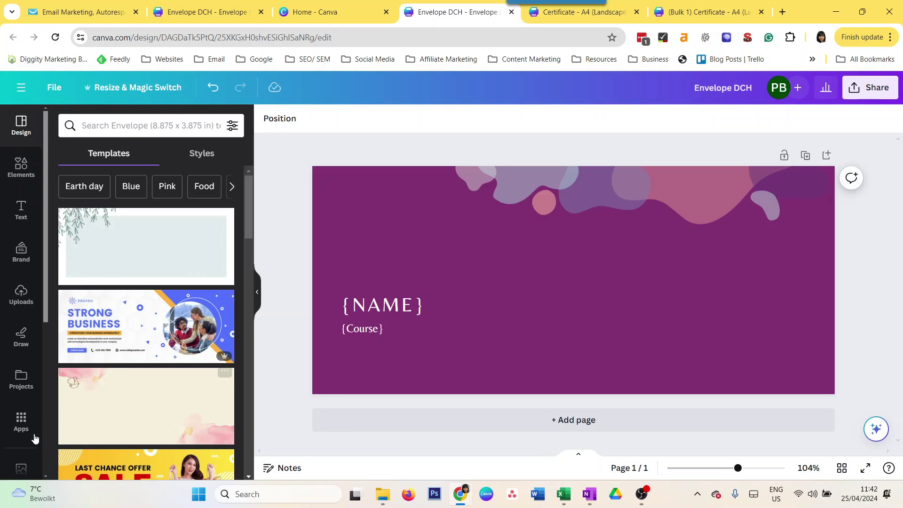
pyautogui.doubleClick(392, 304)
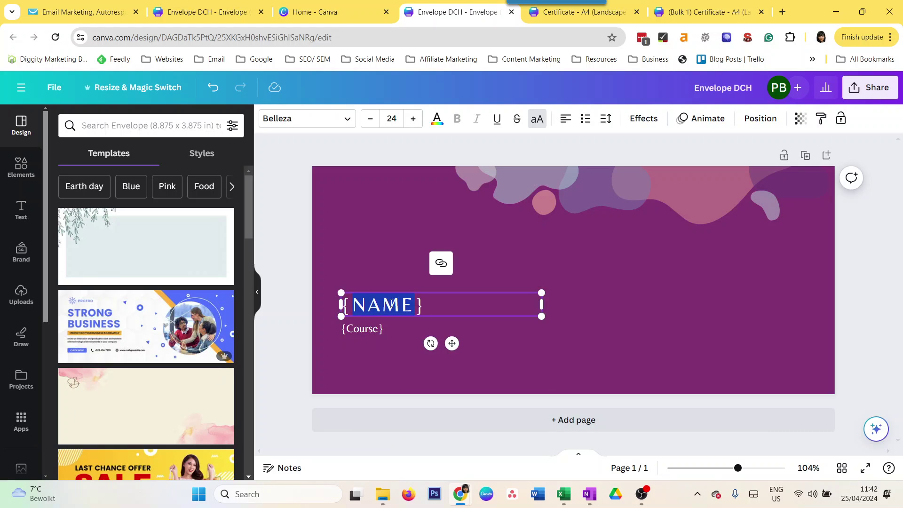
pyautogui.write('NAME')
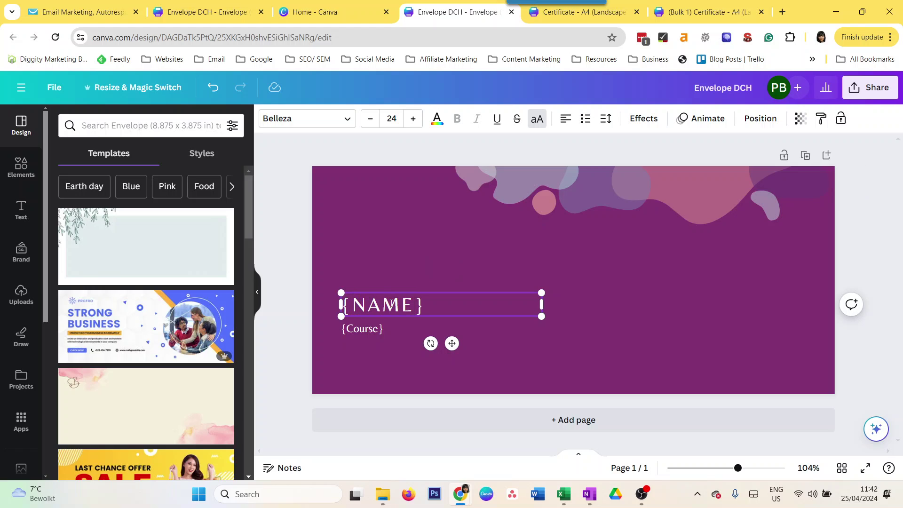
pyautogui.press('Delete')
pyautogui.press('Left')
pyautogui.press('Left')
pyautogui.press('Left')
pyautogui.press('Left')
pyautogui.press('BackSpace')
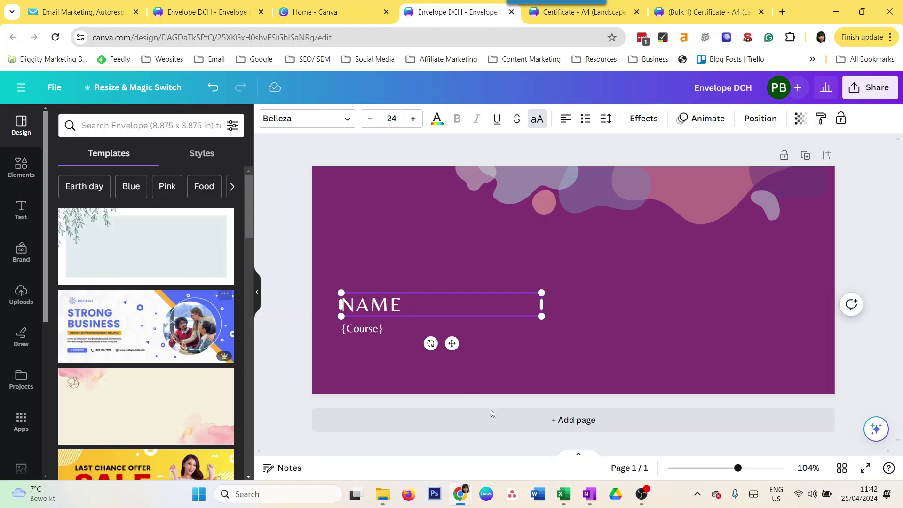
# - Replace the {Course} text on the envelope with Address
pyautogui.click(371, 331)
pyautogui.click(371, 331)
pyautogui.hotkey('ctrl', 'a')
pyautogui.write('Address')
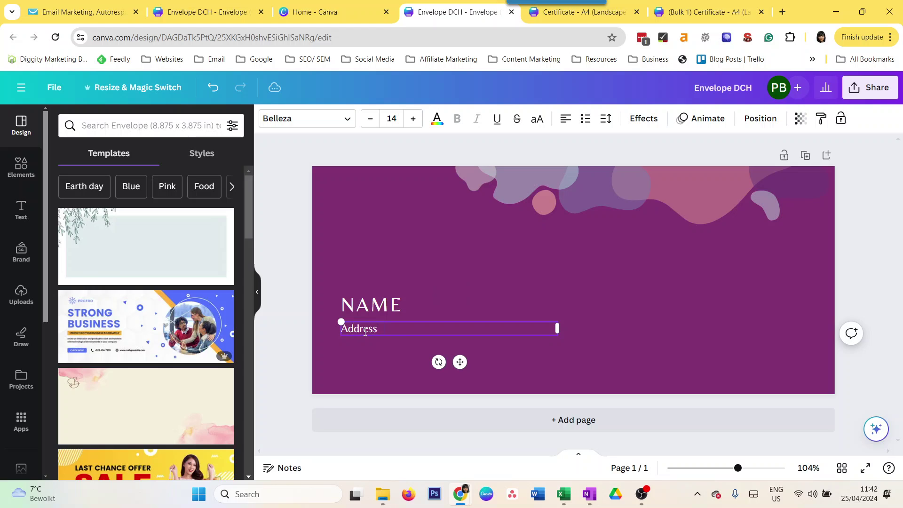
pyautogui.click(305, 267)
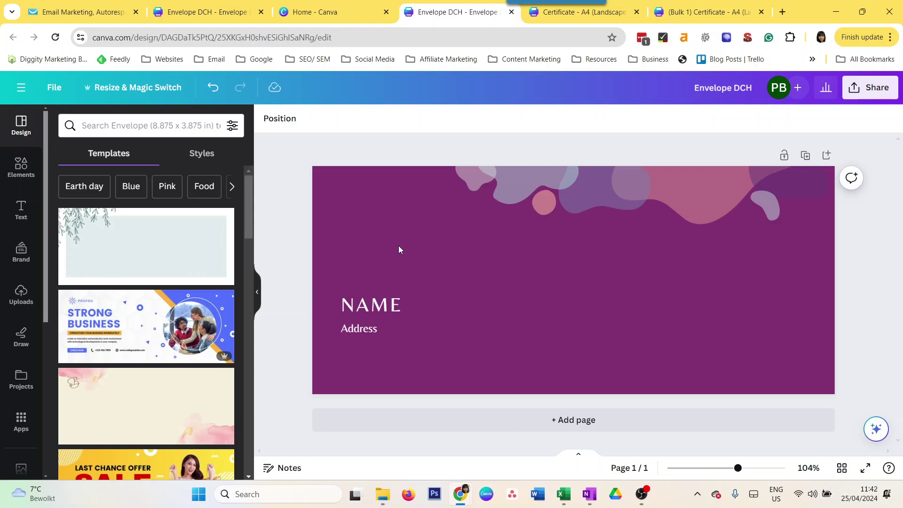
# - Search the Apps panel for 'bulk create' and launch the Bulk create app for the envelope
pyautogui.click(24, 423)
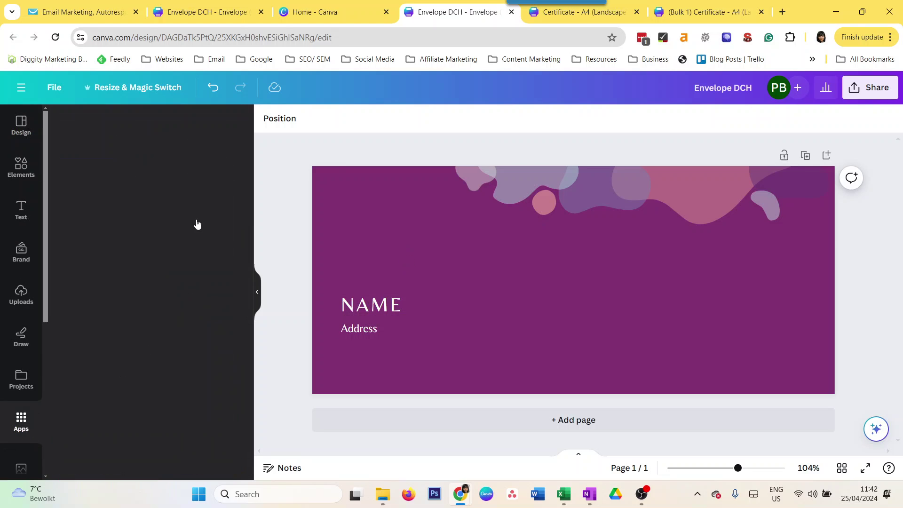
pyautogui.click(133, 130)
pyautogui.write('bul')
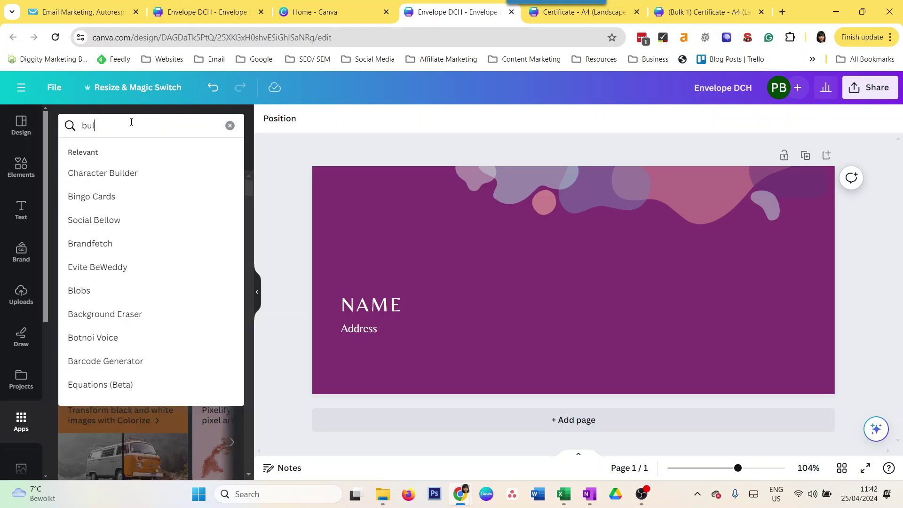
pyautogui.write('k creare')
pyautogui.press('BackSpace')
pyautogui.write('reate')
pyautogui.press('Return')
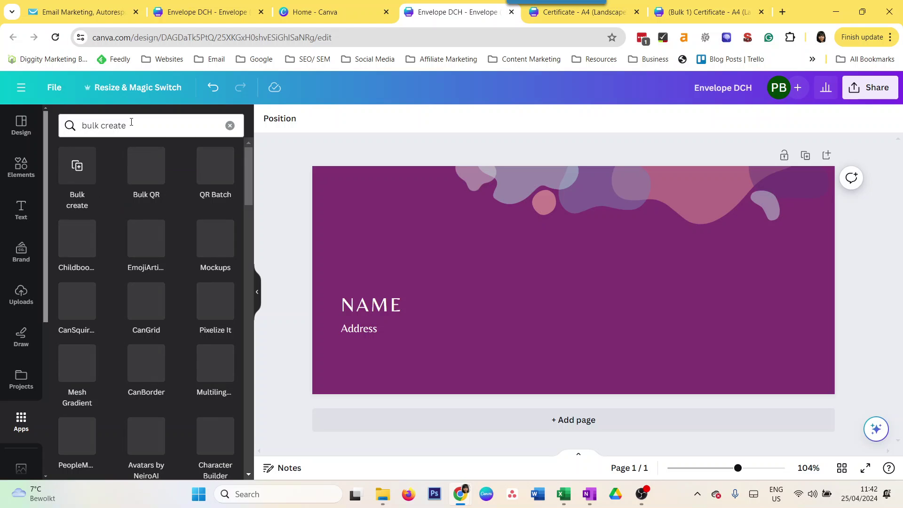
pyautogui.click(77, 165)
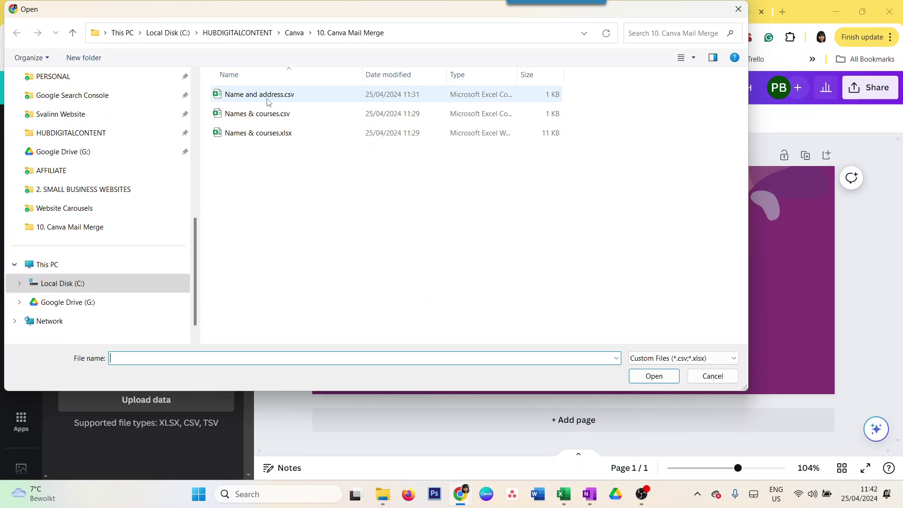
# - Load Name and address.csv into Bulk create and connect the envelope's NAME text to the Name field
pyautogui.click(269, 96)
pyautogui.click(648, 382)
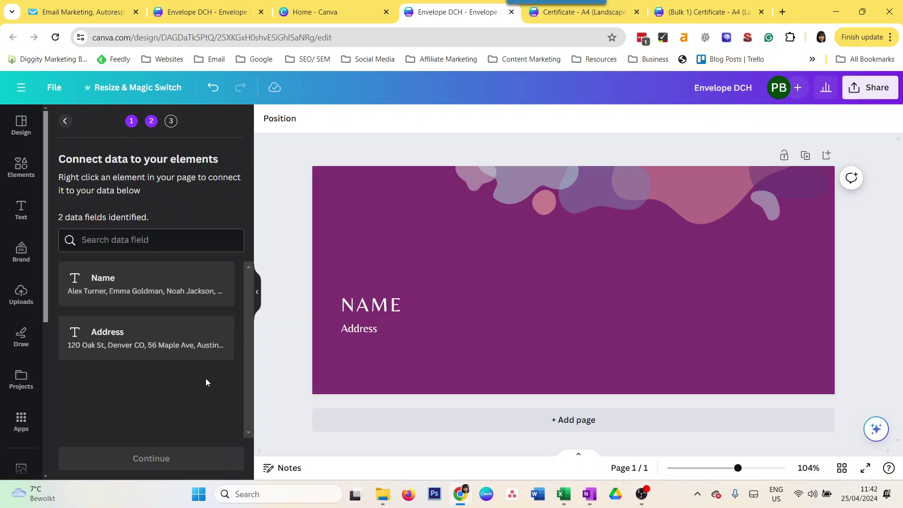
pyautogui.click(371, 307)
pyautogui.click(372, 264)
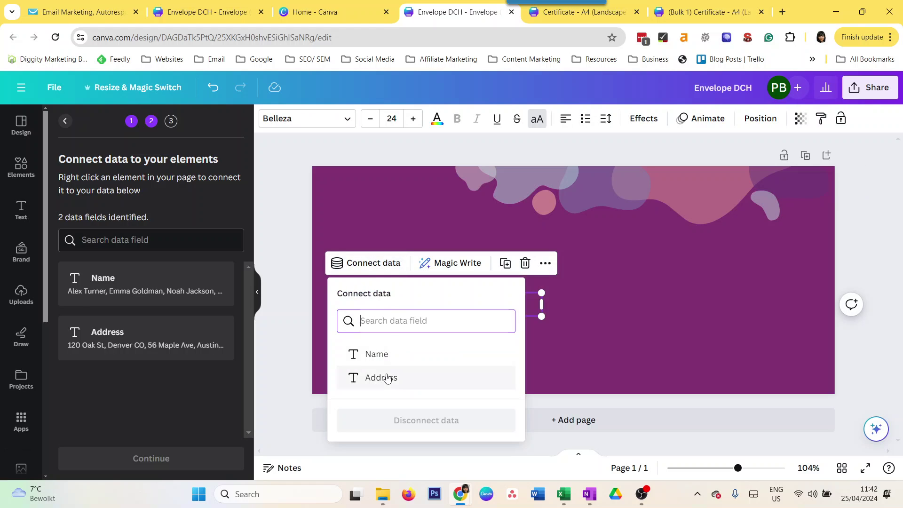
pyautogui.click(381, 359)
# - Connect the envelope's Address text to the Address field and continue to applying the data
pyautogui.click(375, 332)
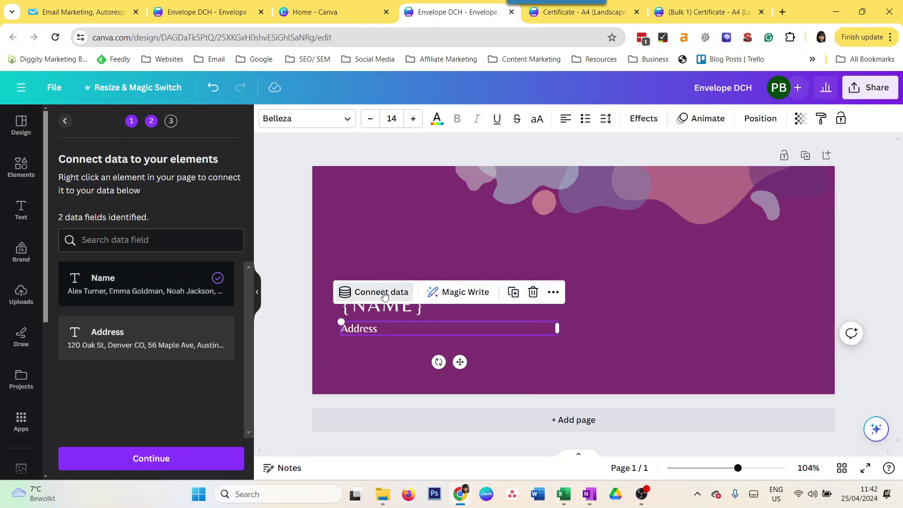
pyautogui.click(384, 294)
pyautogui.click(390, 403)
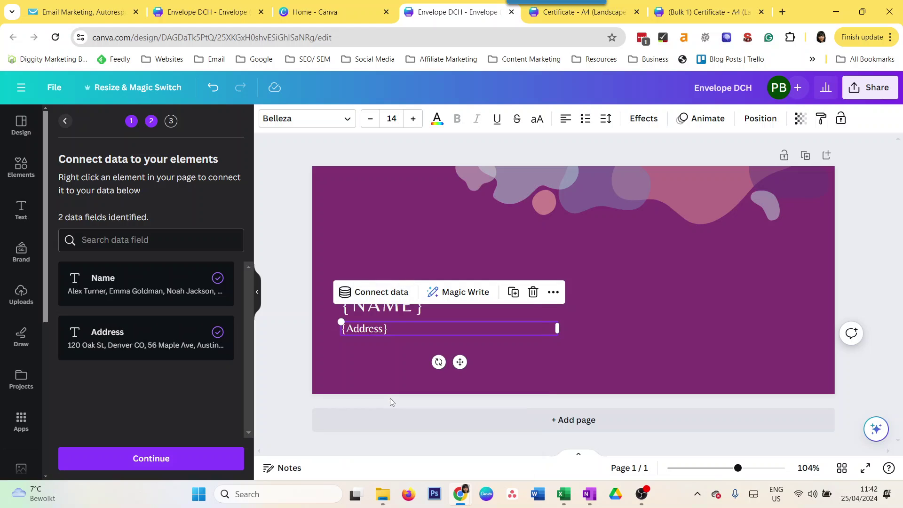
pyautogui.click(165, 459)
pyautogui.scroll(-5, 155, 256)
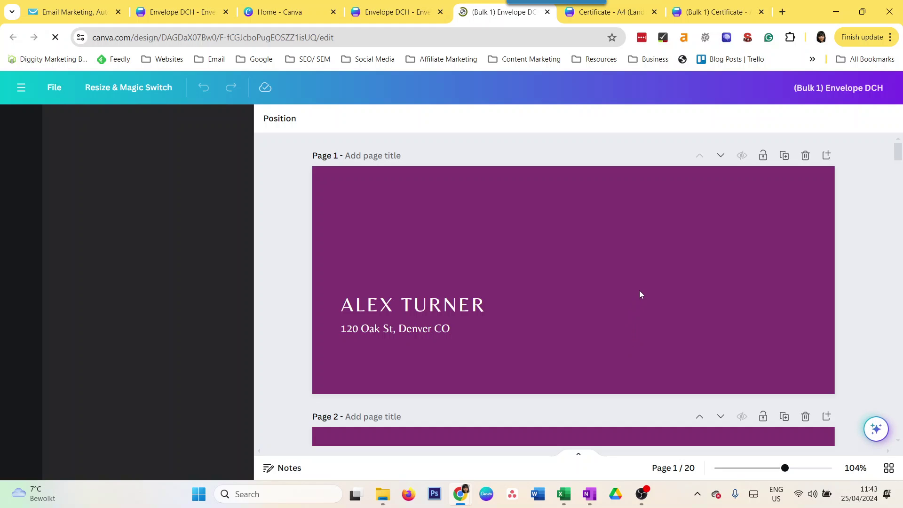
pyautogui.scroll(-7, 639, 291)
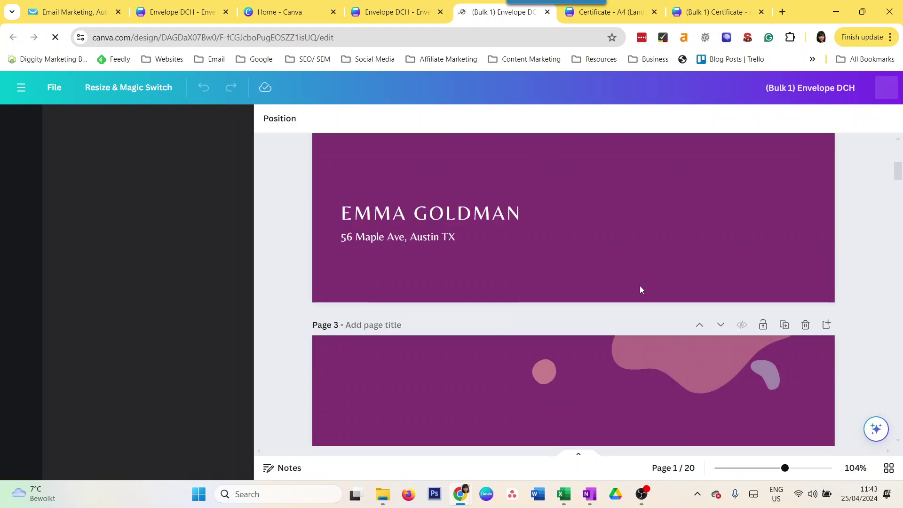
pyautogui.scroll(-1, 640, 289)
pyautogui.scroll(-4, 640, 289)
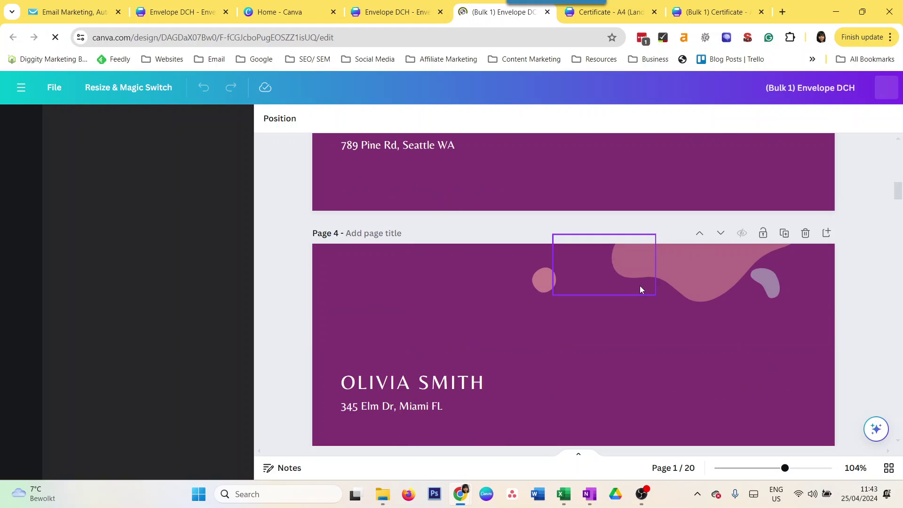
pyautogui.scroll(-8, 640, 286)
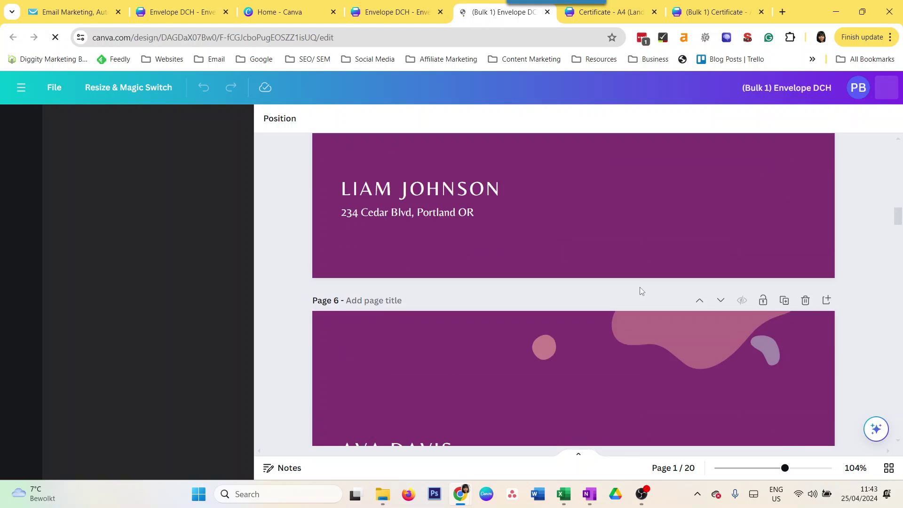
pyautogui.scroll(-1, 640, 290)
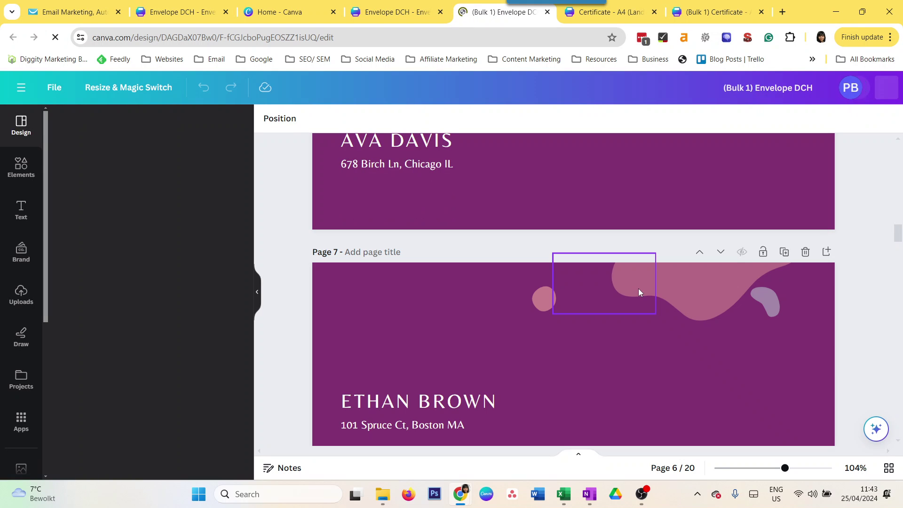
pyautogui.scroll(-8, 639, 291)
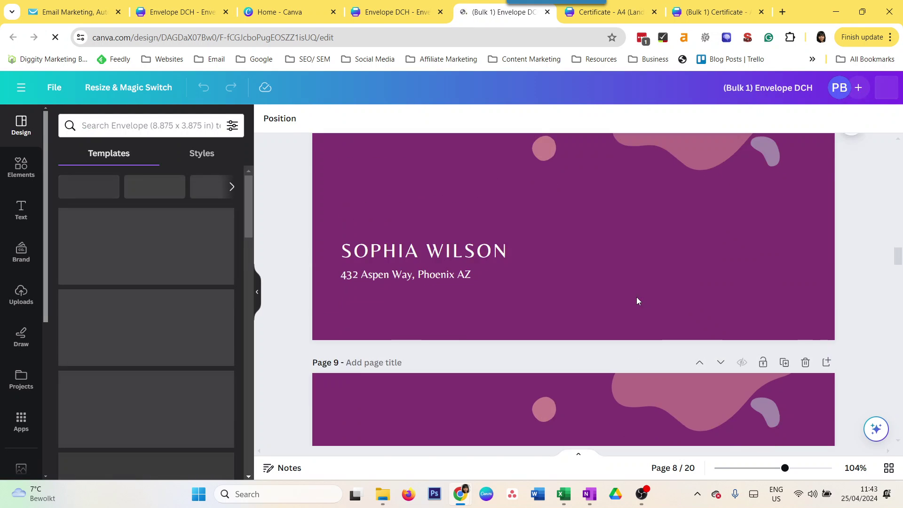
pyautogui.scroll(-7, 637, 301)
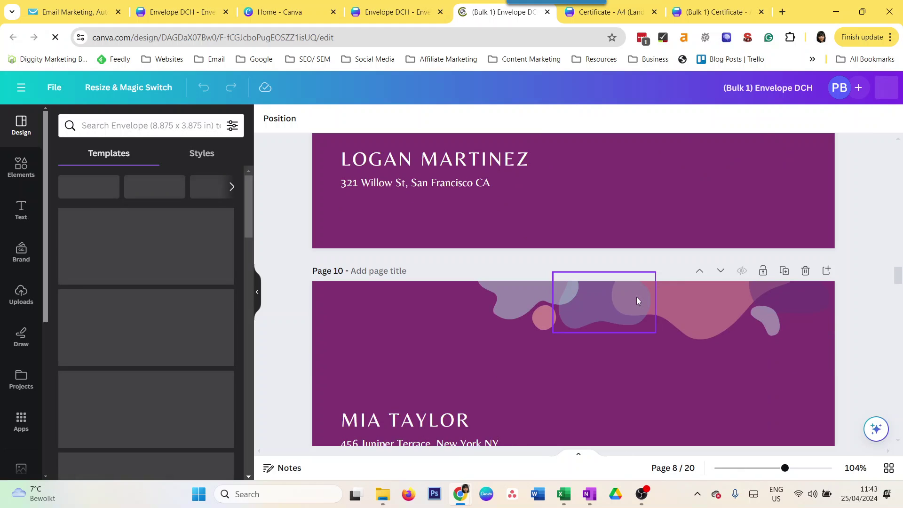
pyautogui.scroll(-8, 638, 301)
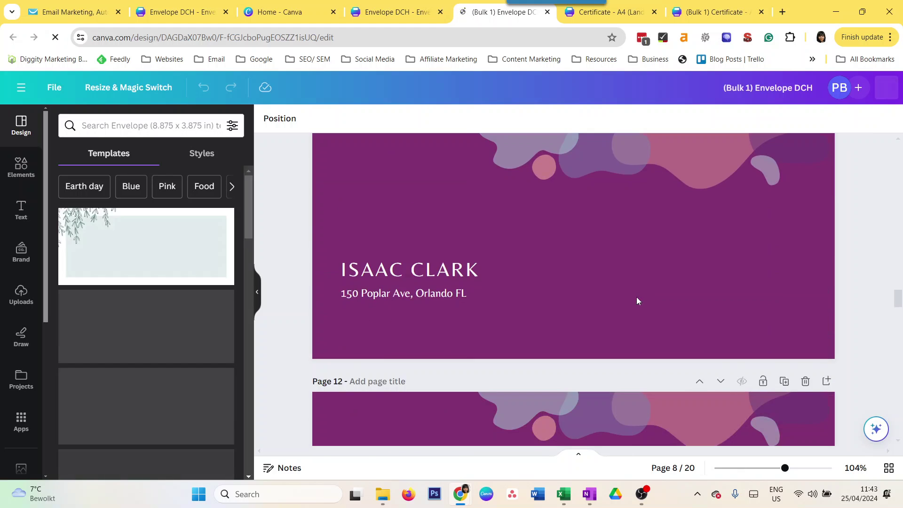
pyautogui.scroll(-8, 638, 301)
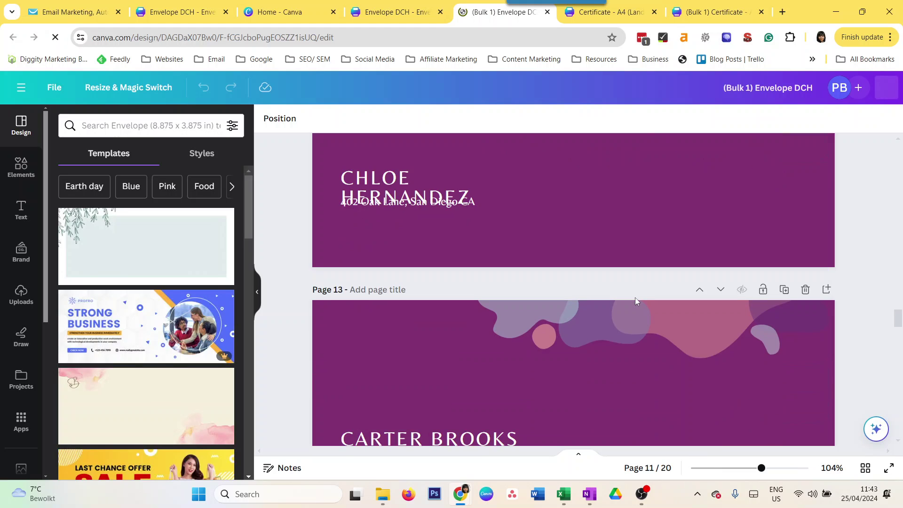
pyautogui.scroll(4, 637, 302)
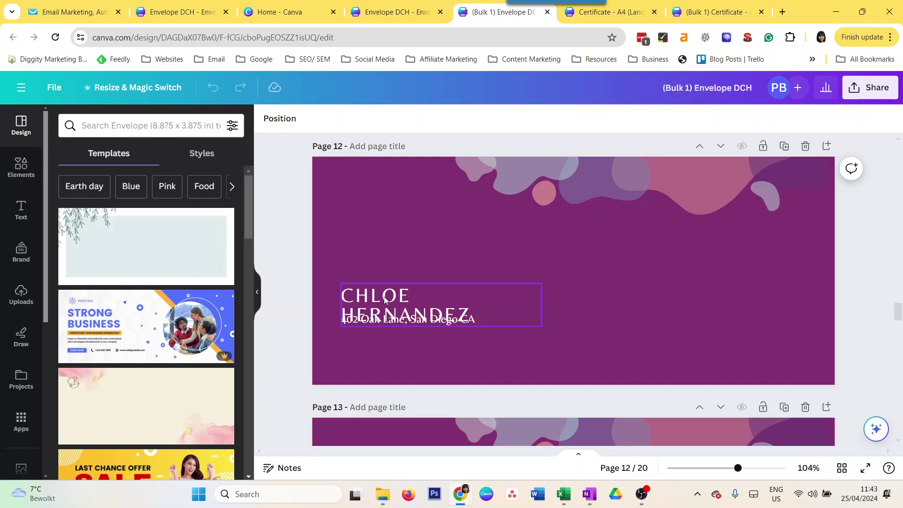
# - Widen the {NAME} text box on the envelope template so long names fit on one line
pyautogui.hotkey('ctrl', 'pageup')
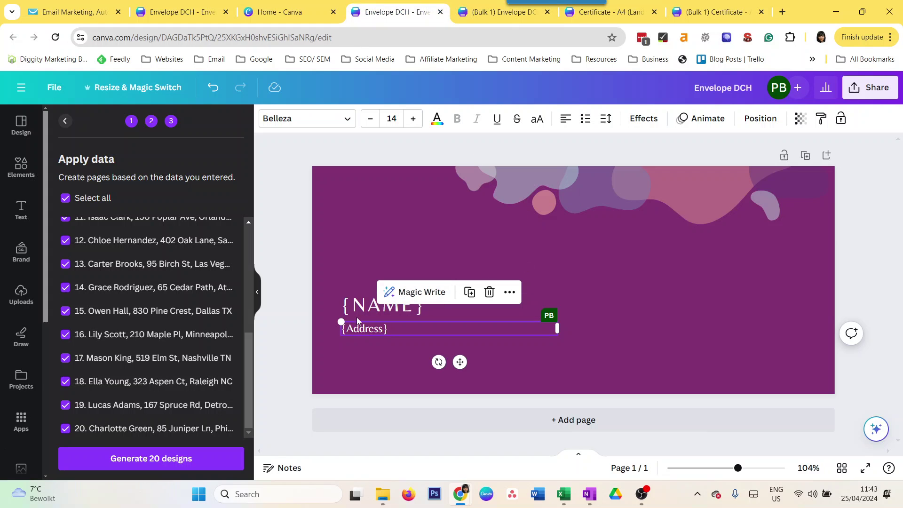
pyautogui.click(357, 309)
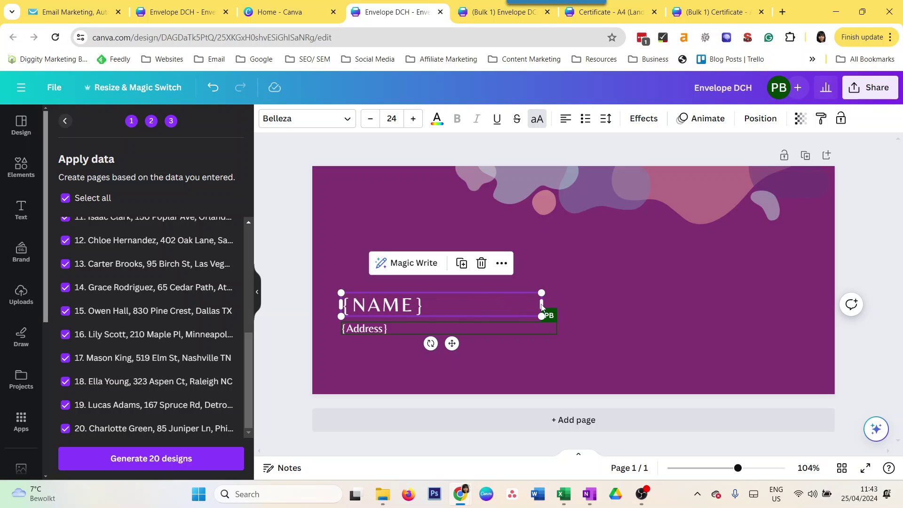
pyautogui.click(492, 18)
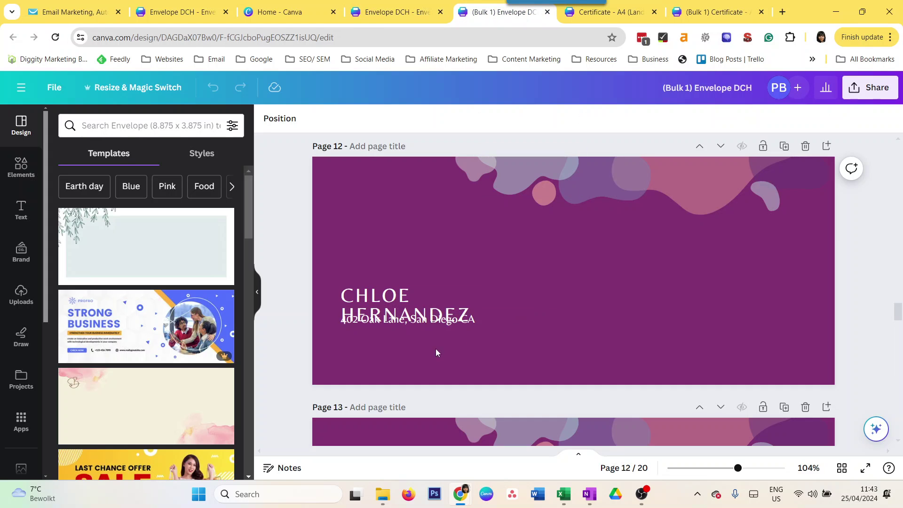
pyautogui.click(384, 301)
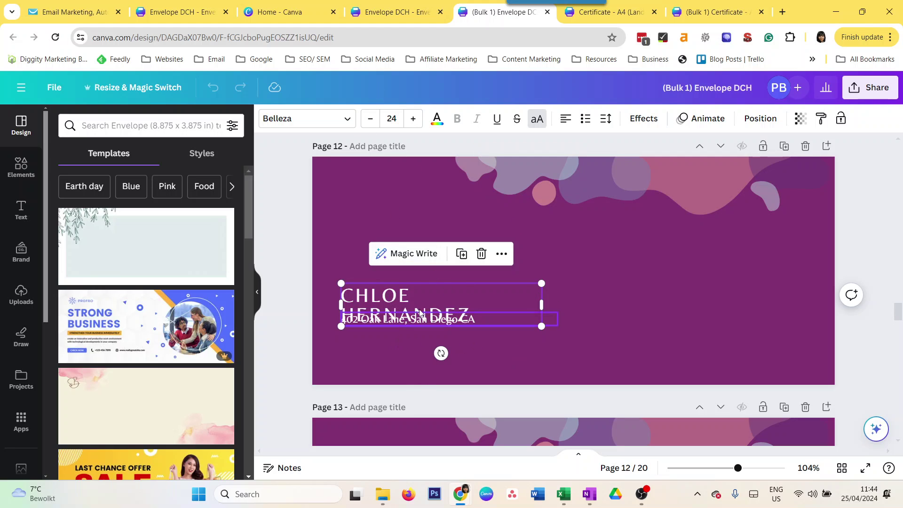
pyautogui.click(401, 6)
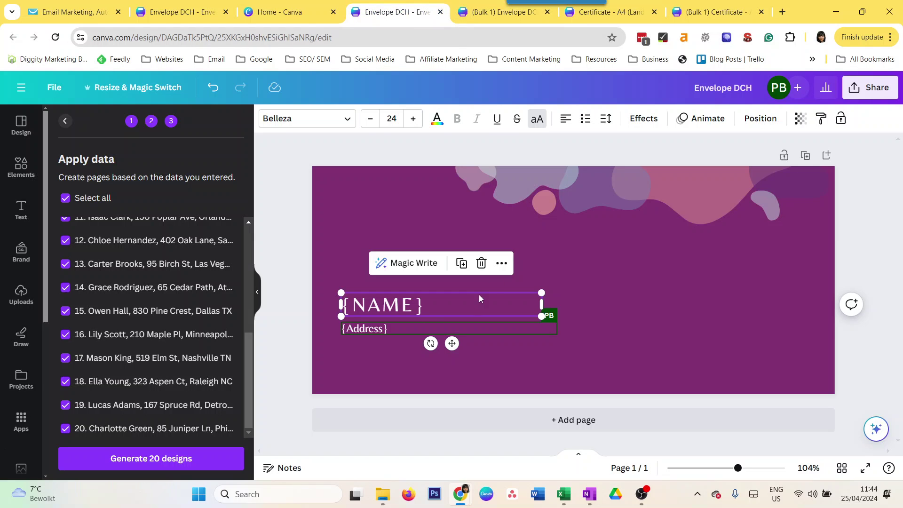
pyautogui.moveTo(543, 305); pyautogui.dragTo(767, 295)
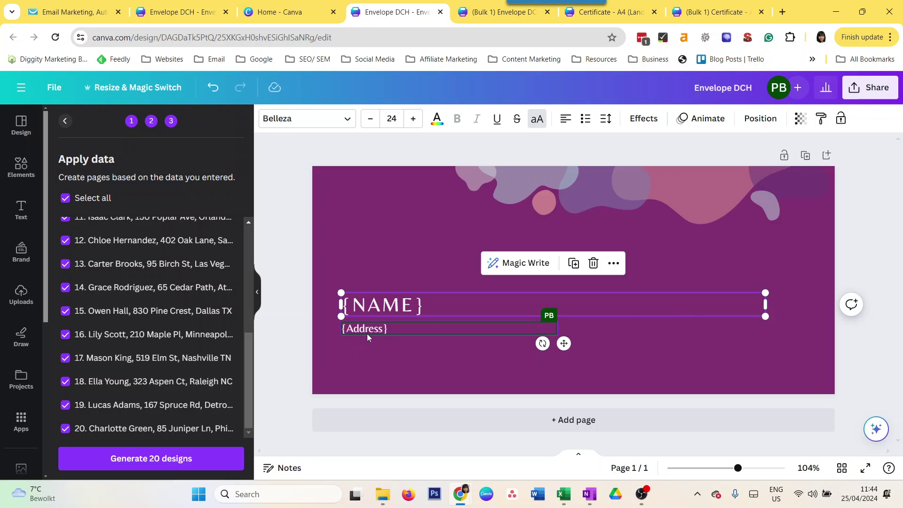
pyautogui.click(286, 353)
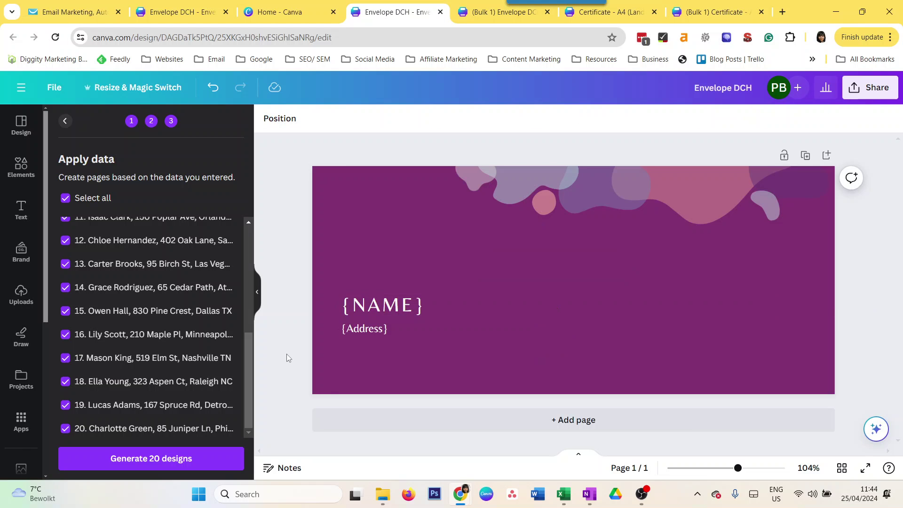
pyautogui.click(492, 12)
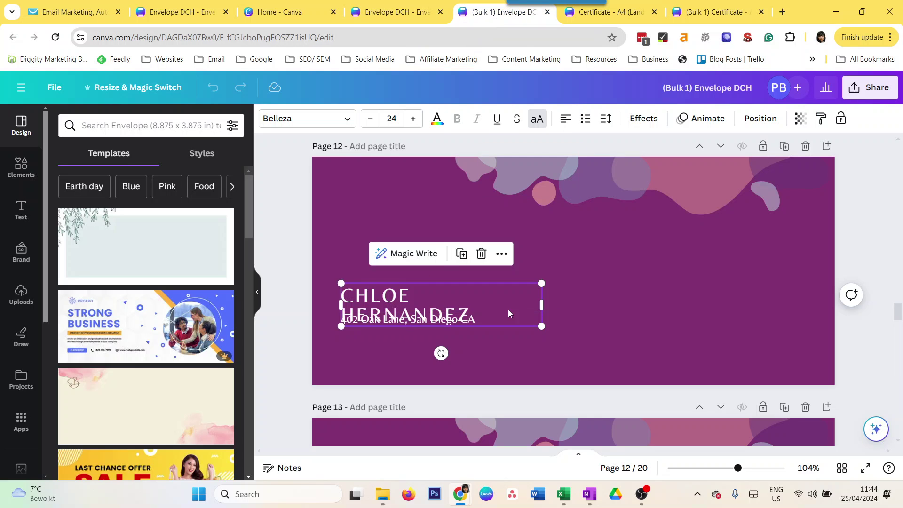
pyautogui.moveTo(539, 309); pyautogui.dragTo(629, 301)
pyautogui.click(286, 307)
pyautogui.scroll(-10, 476, 338)
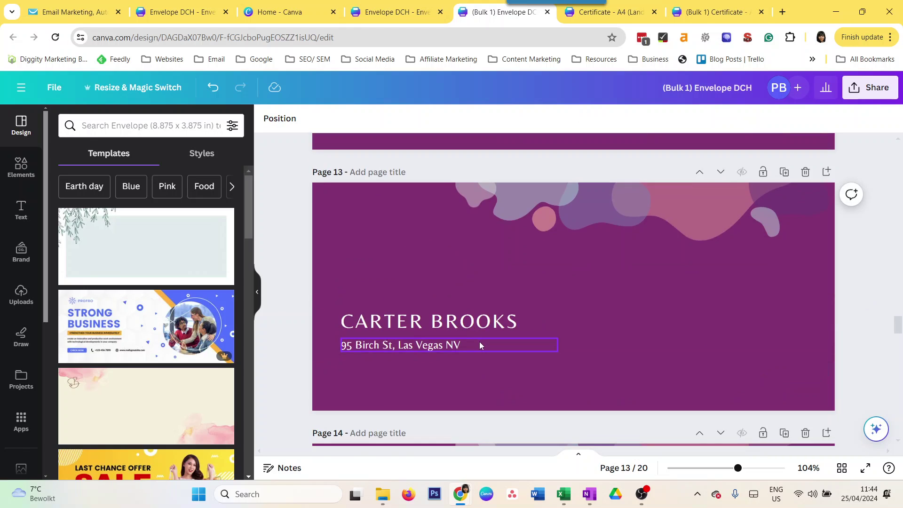
pyautogui.scroll(-5, 544, 366)
pyautogui.scroll(4, 503, 297)
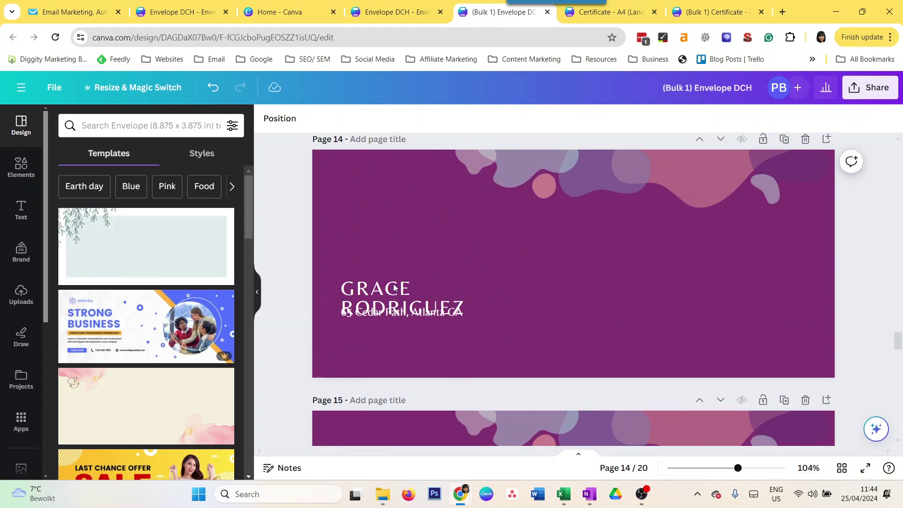
pyautogui.click(389, 300)
pyautogui.moveTo(540, 298); pyautogui.dragTo(629, 299)
pyautogui.scroll(-5, 482, 340)
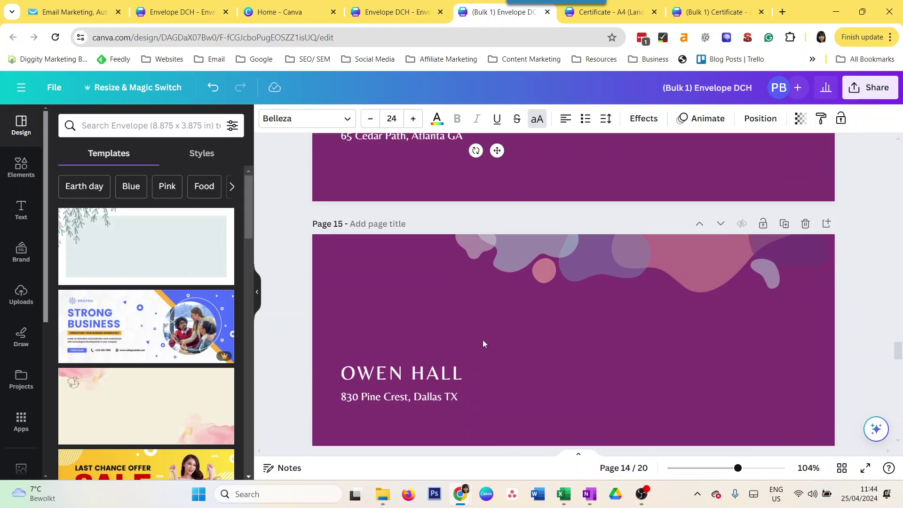
pyautogui.scroll(-5, 478, 361)
pyautogui.click(400, 12)
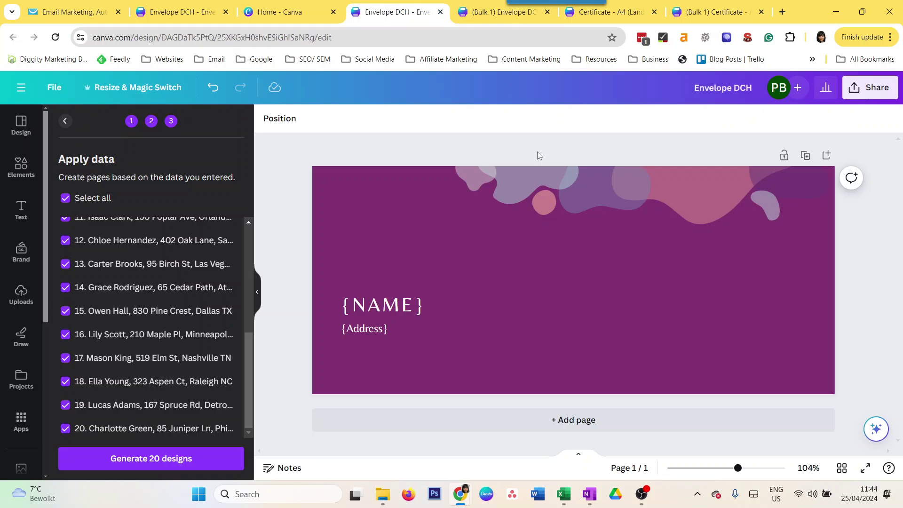
pyautogui.click(391, 307)
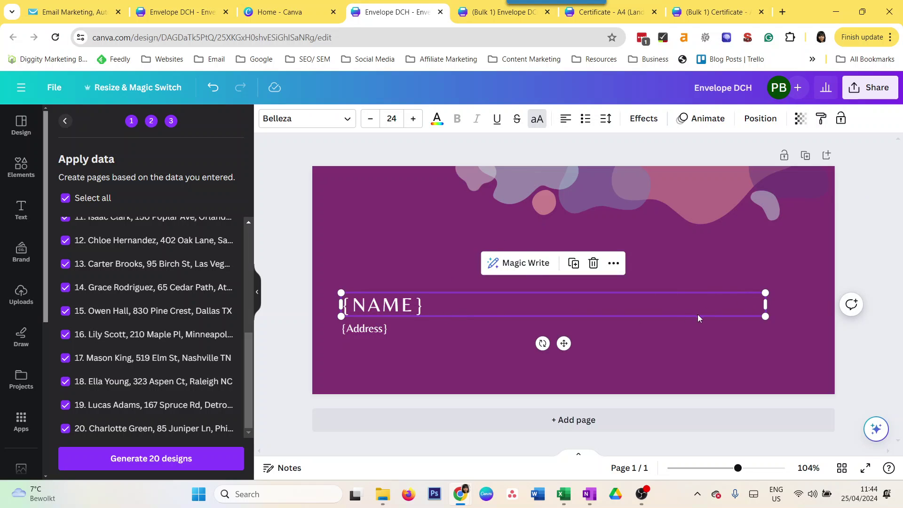